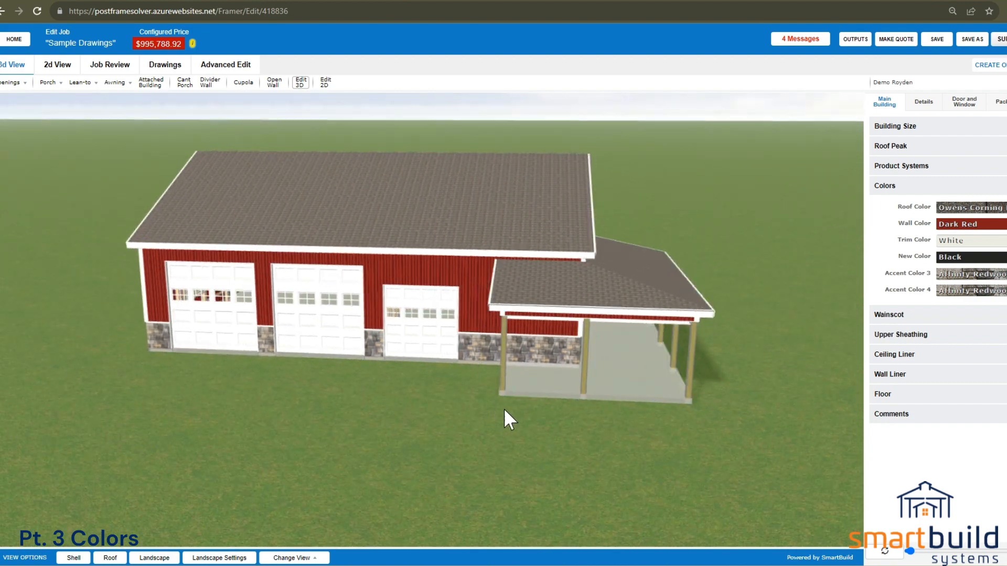
Step: Examine the building model in 3D, and check the Colors page and settings list in the Setup Wizard
{"action": "scroll", "coordinate": [511, 322], "scroll_direction": "up", "scroll_amount": 5}
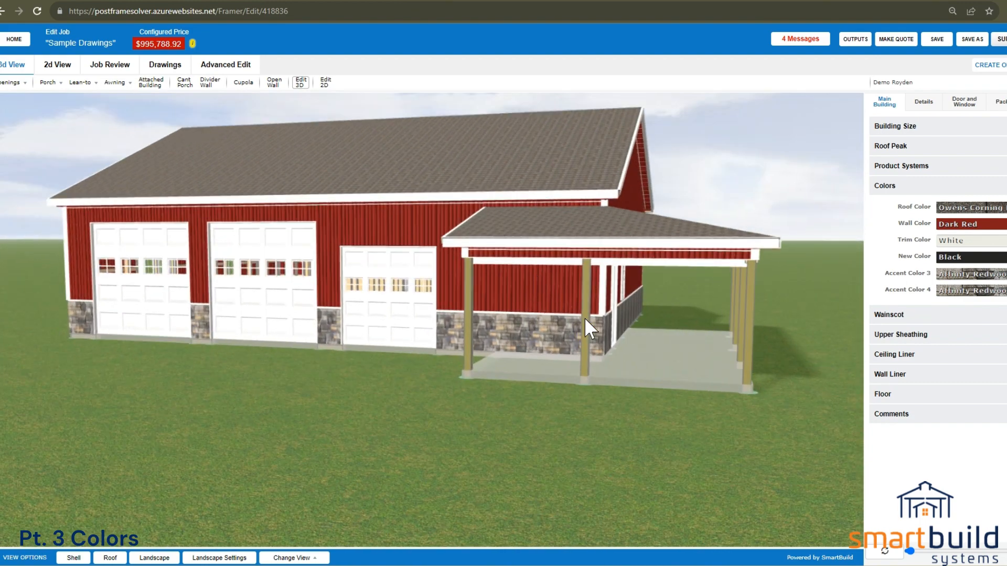
{"action": "left_click_drag", "start_coordinate": [585, 318], "coordinate": [543, 327]}
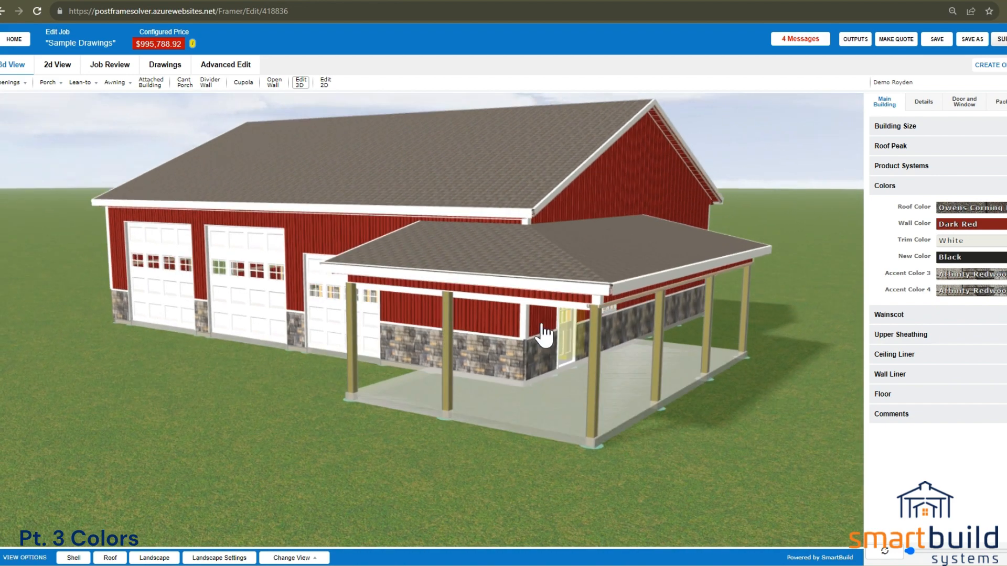
{"action": "left_click", "coordinate": [199, 2]}
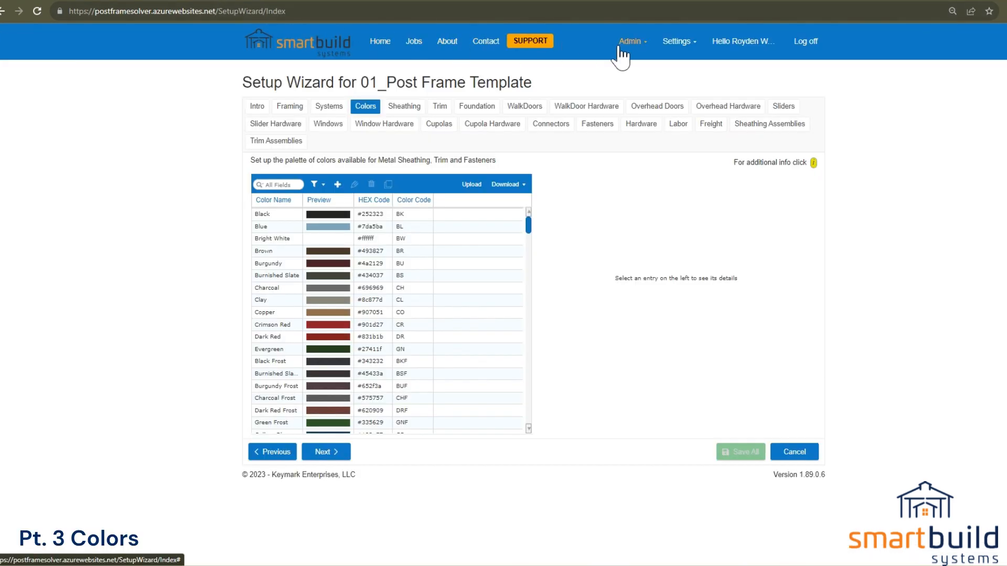
{"action": "left_click", "coordinate": [679, 42]}
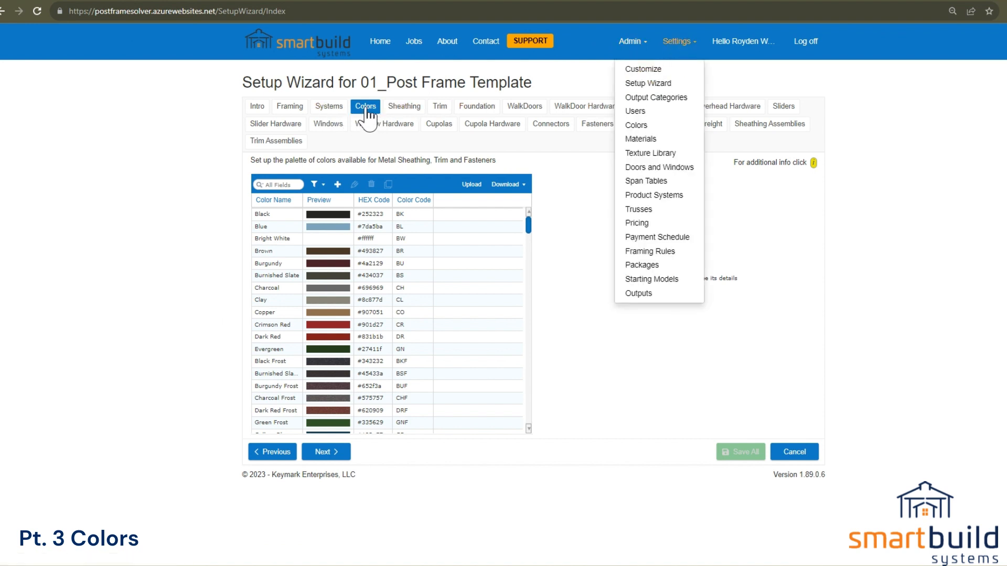
{"action": "left_click", "coordinate": [208, 177]}
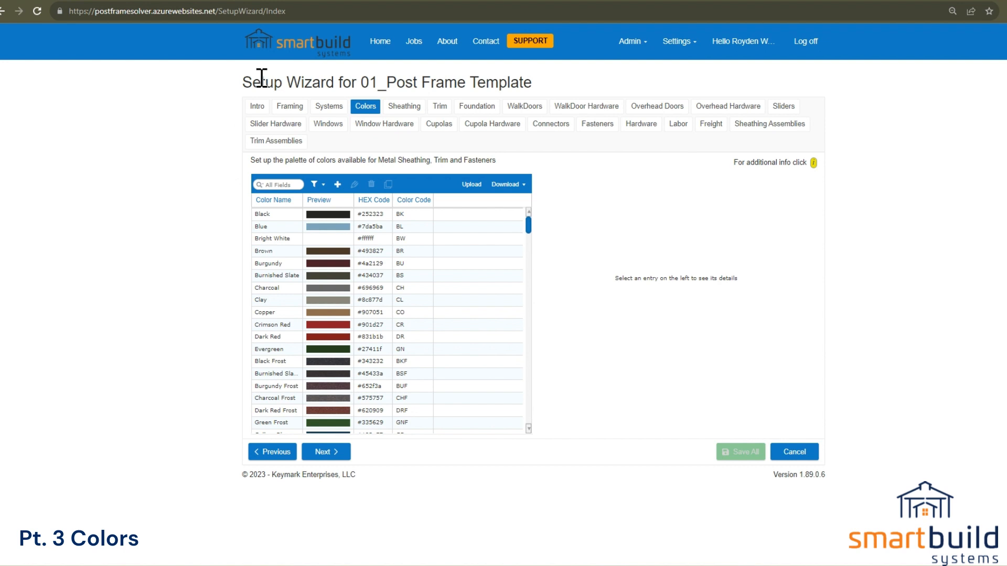
Step: Return to the Sample Drawings job, view the building's porch side and show its Product Systems settings
{"action": "left_click", "coordinate": [321, 5]}
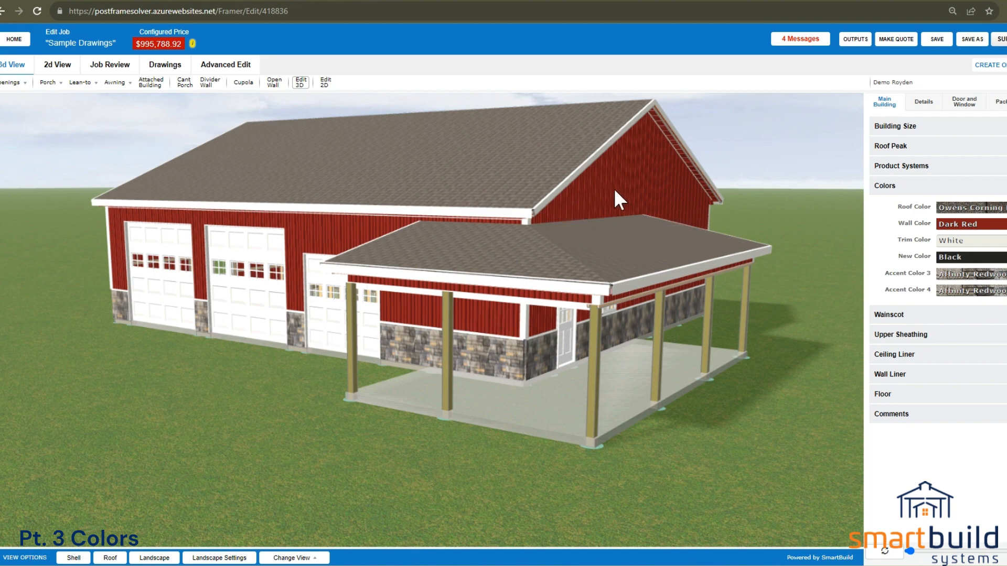
{"action": "left_click_drag", "start_coordinate": [615, 191], "coordinate": [564, 191]}
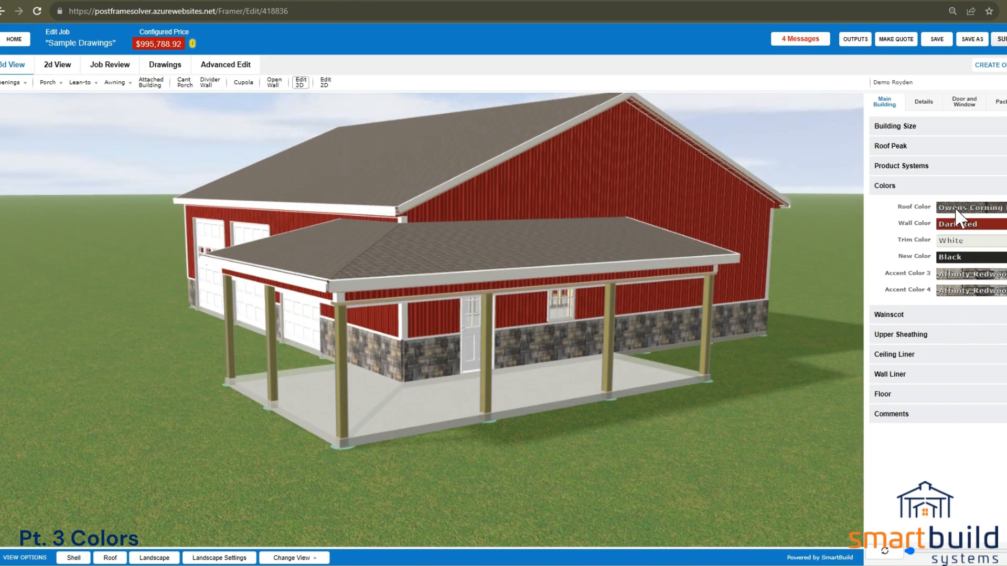
{"action": "left_click", "coordinate": [911, 172]}
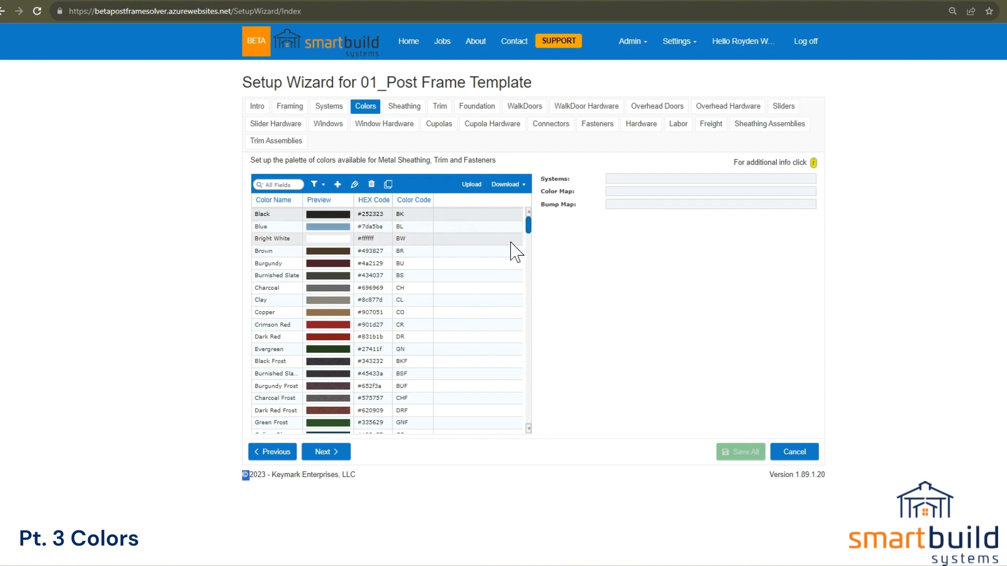
Step: Browse the Setup Wizard's color palette down to the GAF shingle colors and check the CSV or XLSX upload option
{"action": "left_click_drag", "start_coordinate": [529, 233], "coordinate": [543, 305]}
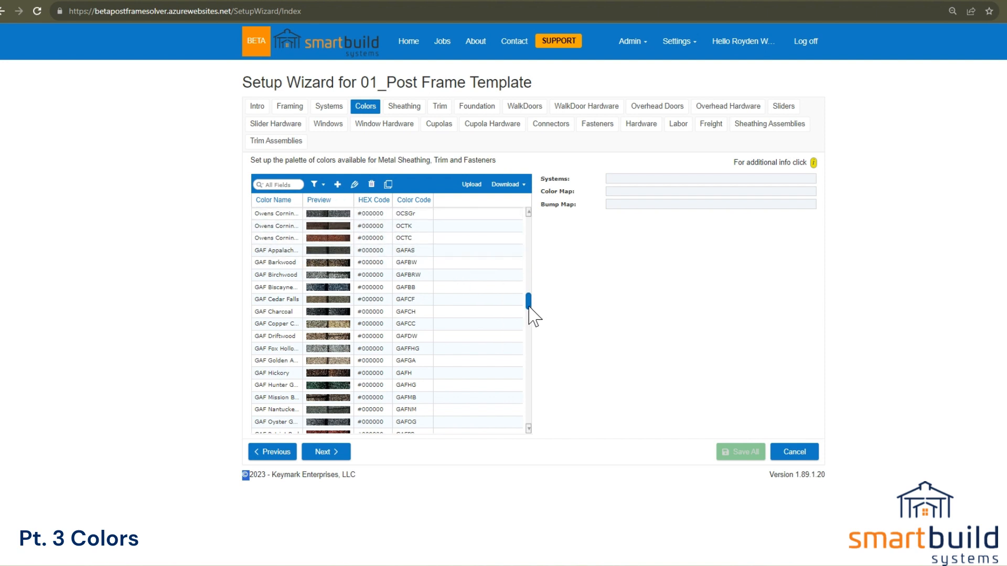
{"action": "left_click_drag", "start_coordinate": [529, 310], "coordinate": [451, 236]}
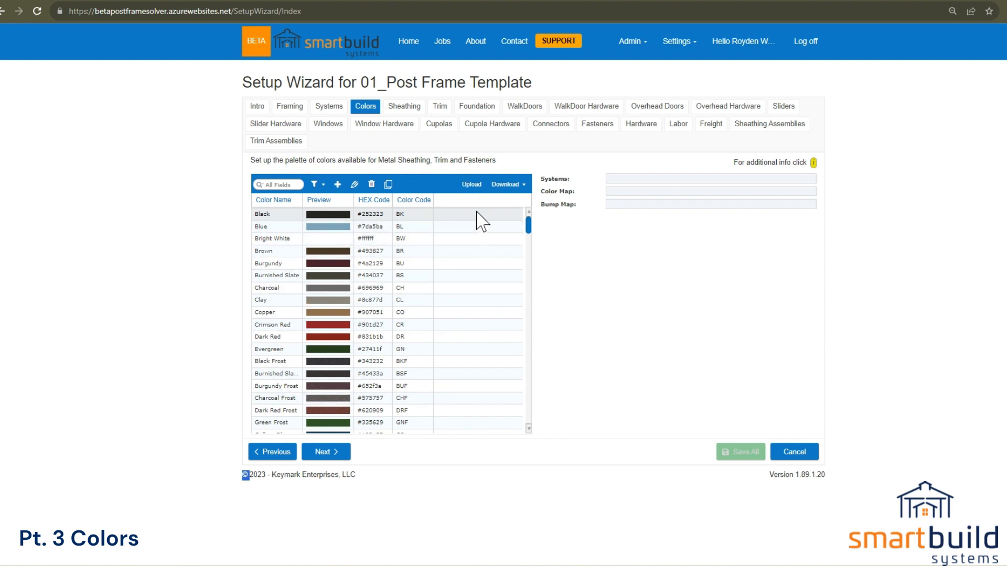
{"action": "left_click", "coordinate": [472, 186]}
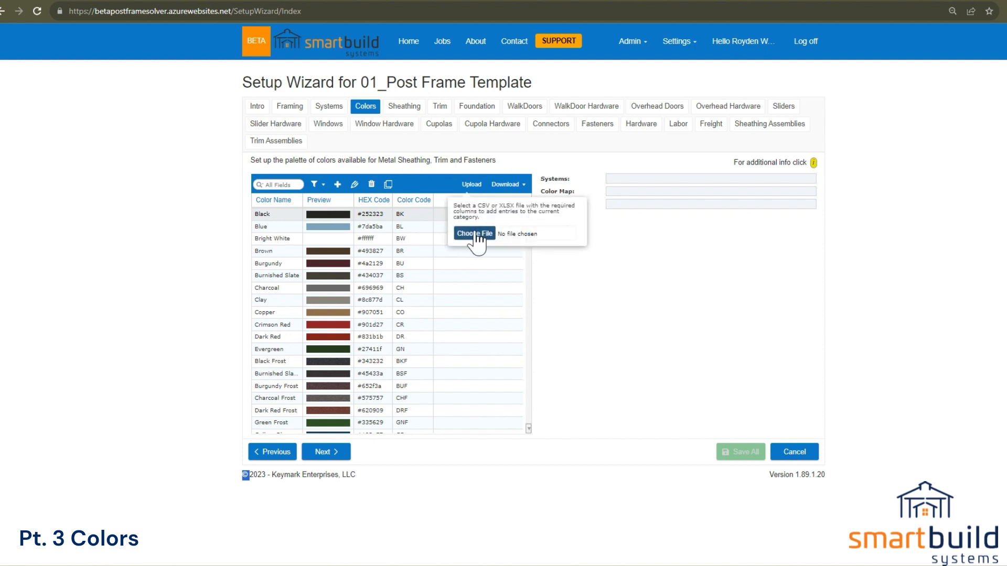
{"action": "left_click", "coordinate": [475, 234]}
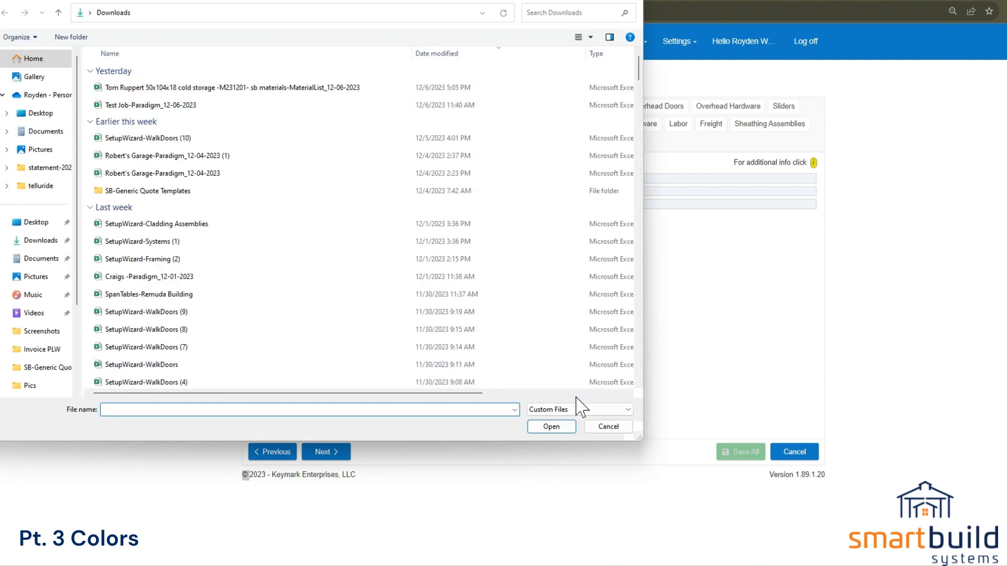
{"action": "left_click", "coordinate": [610, 427]}
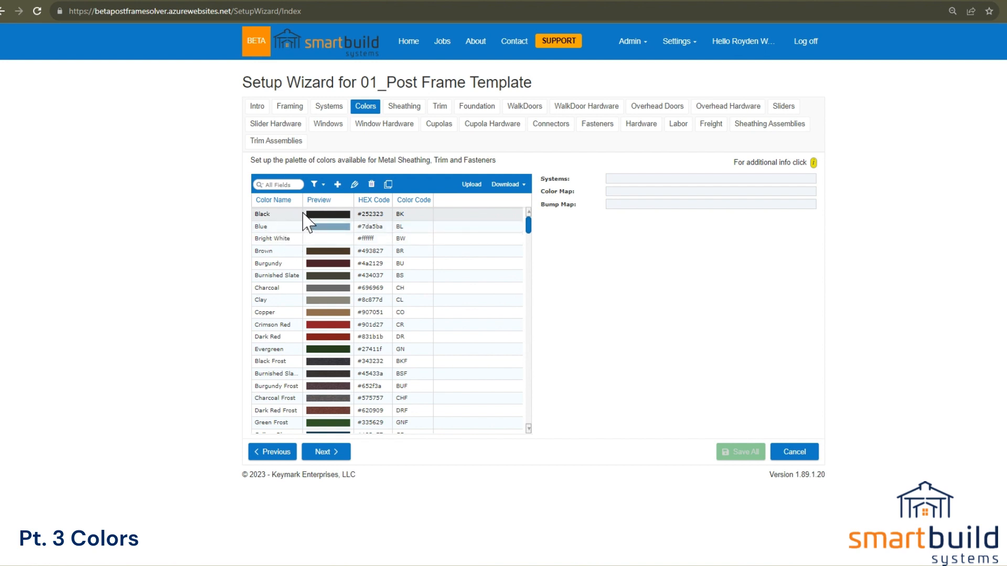
Step: Inspect the name, HEX code and color code fields for adding a new color, and close the form without saving
{"action": "left_click", "coordinate": [337, 185]}
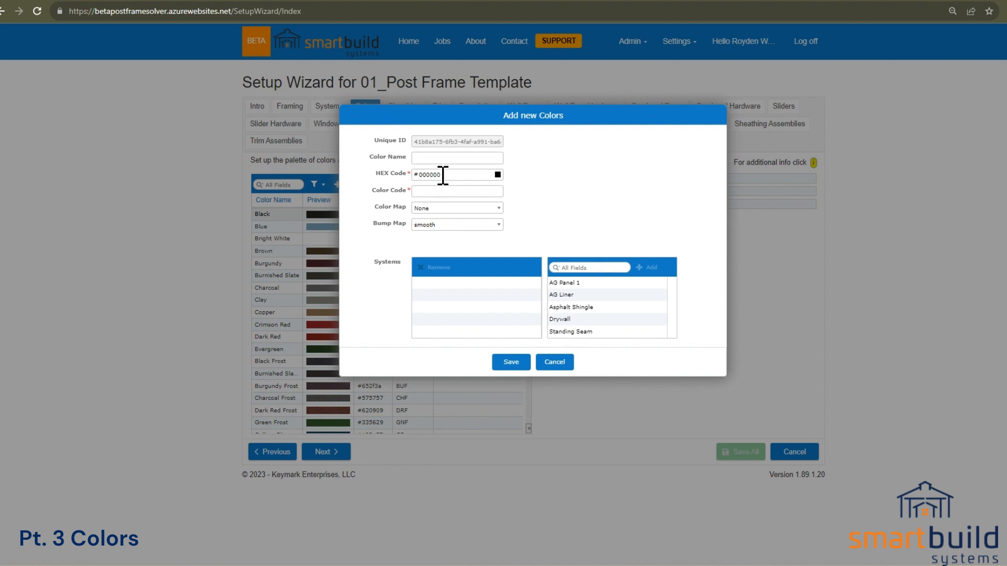
{"action": "double_click", "coordinate": [436, 176]}
{"action": "left_click", "coordinate": [423, 192]}
{"action": "left_click", "coordinate": [425, 159]}
{"action": "left_click", "coordinate": [555, 362]}
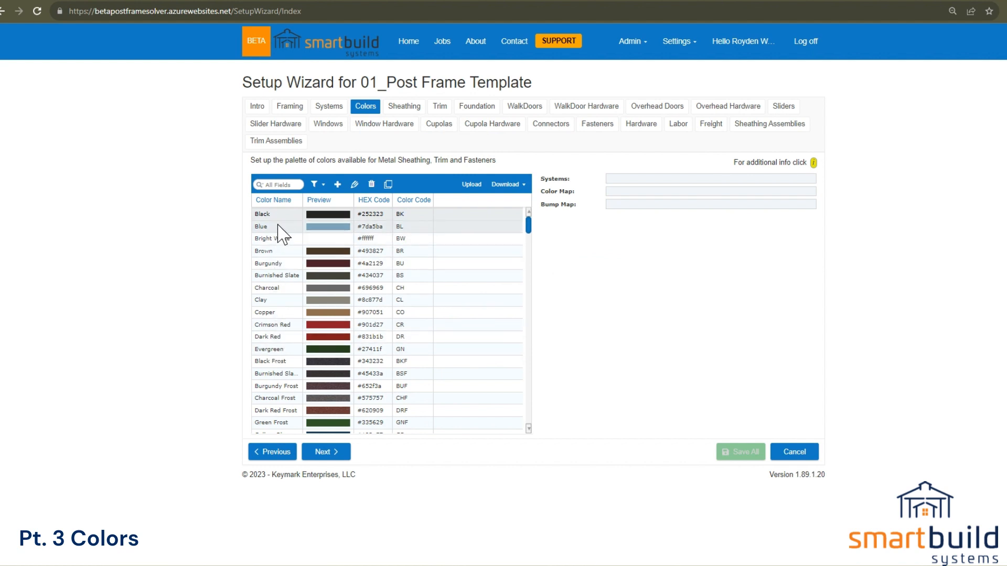
Step: Highlight the Black to Evergreen colors and the Frost colors in the palette, and look through the GAF shingle colors
{"action": "left_click", "coordinate": [372, 231]}
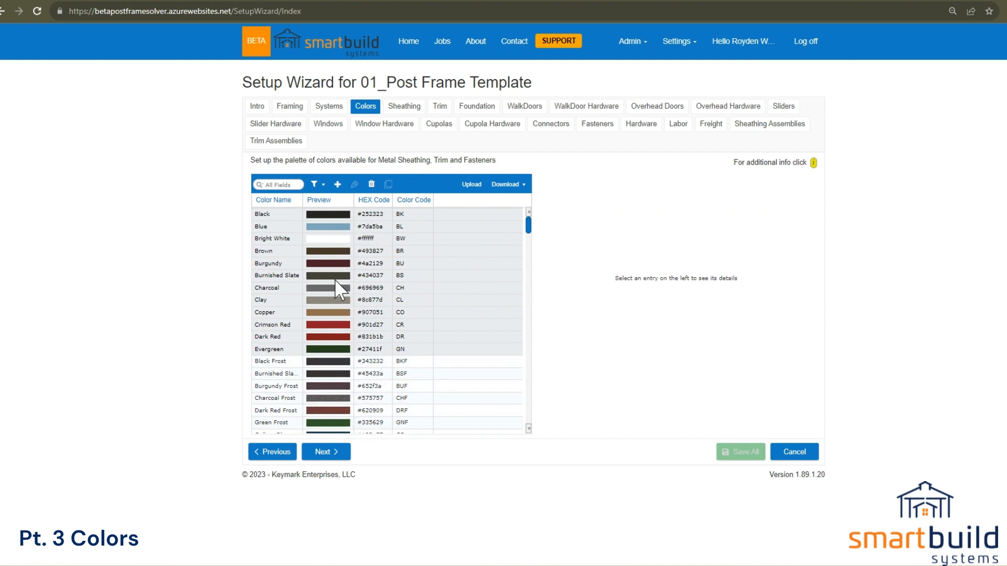
{"action": "left_click_drag", "start_coordinate": [387, 366], "coordinate": [384, 424]}
{"action": "scroll", "coordinate": [388, 433], "scroll_direction": "down", "scroll_amount": 10}
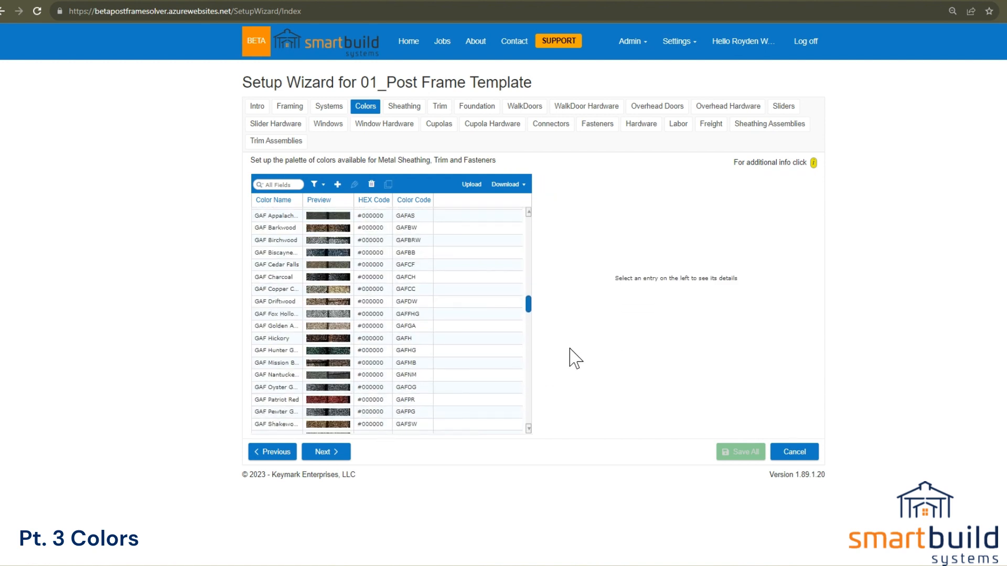
{"action": "left_click_drag", "start_coordinate": [528, 308], "coordinate": [530, 226]}
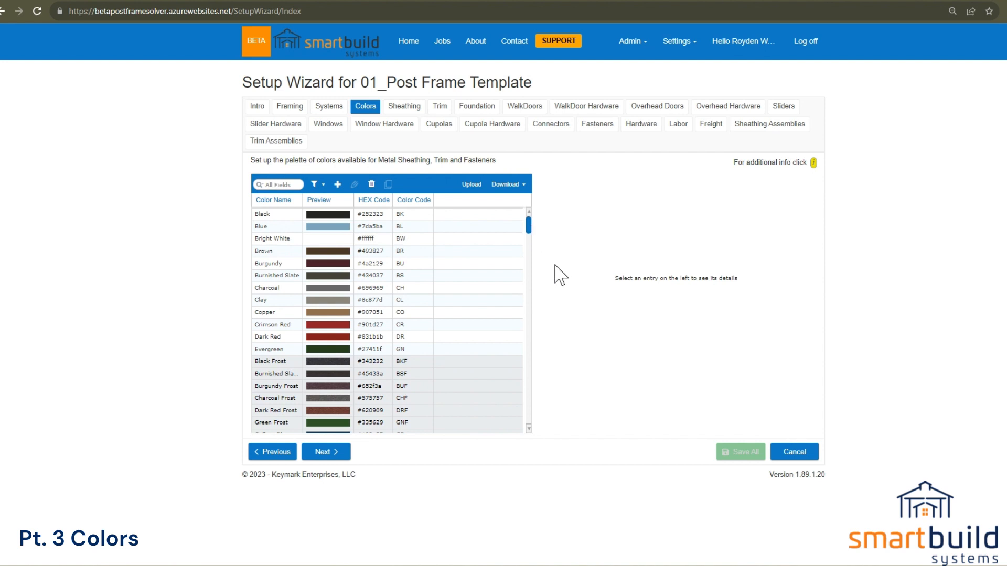
{"action": "left_click", "coordinate": [507, 276]}
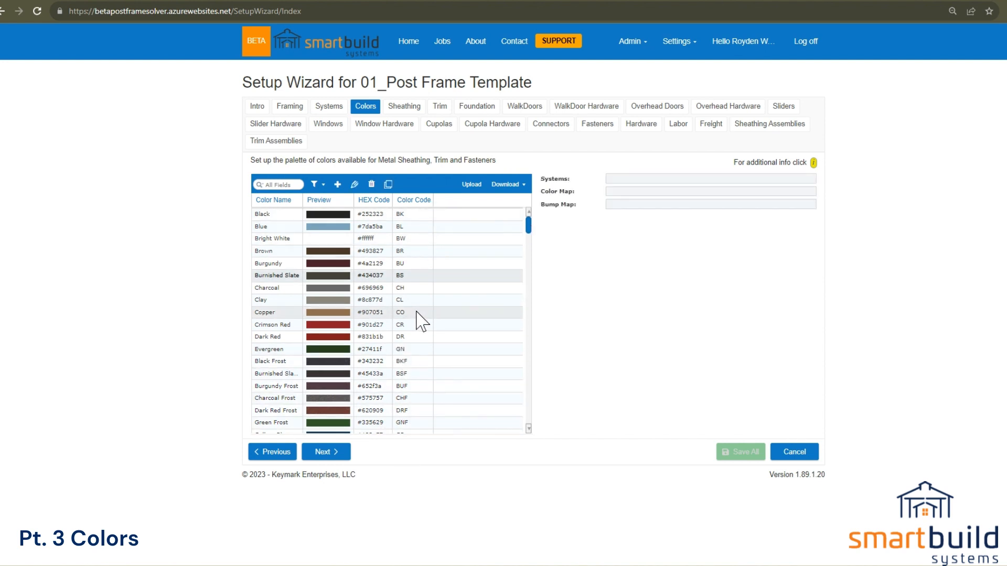
Step: Open the Black color for editing and examine its color name and color code
{"action": "double_click", "coordinate": [273, 215]}
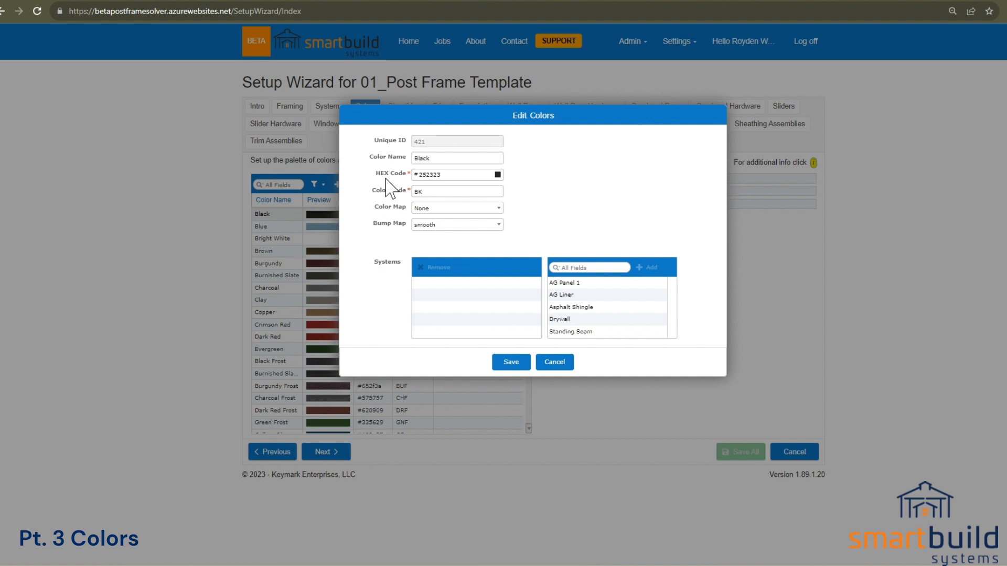
{"action": "double_click", "coordinate": [434, 158]}
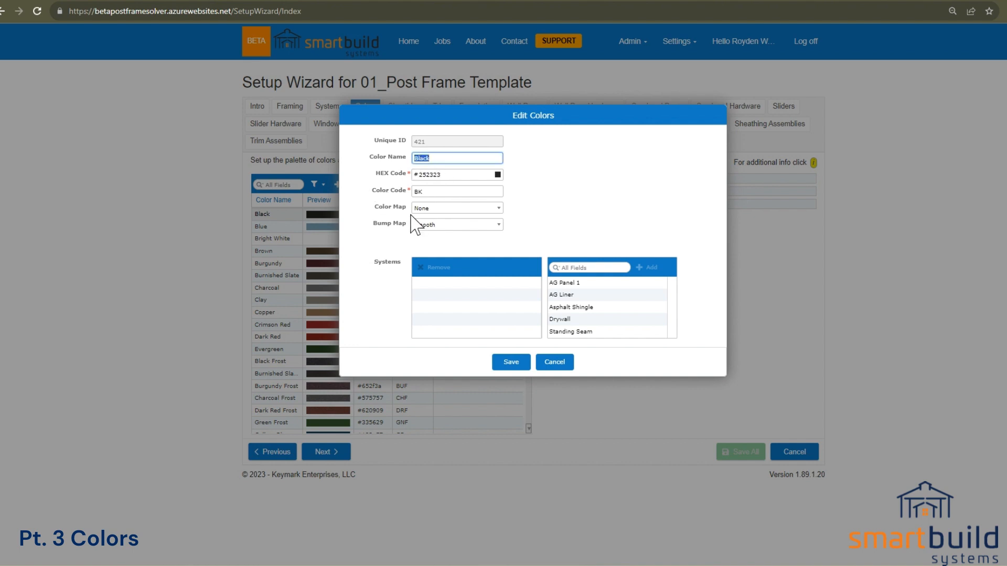
{"action": "left_click", "coordinate": [398, 194]}
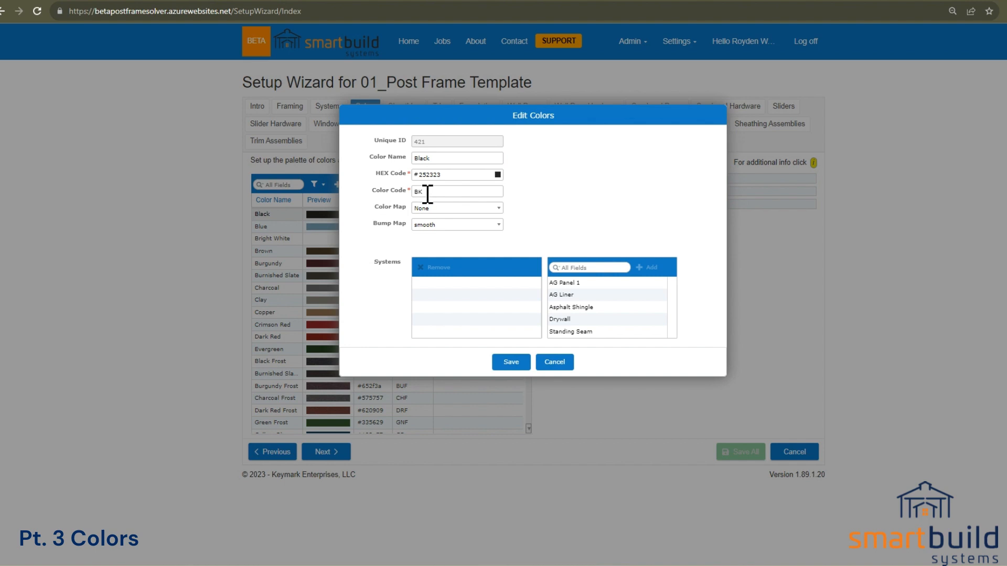
{"action": "double_click", "coordinate": [420, 192]}
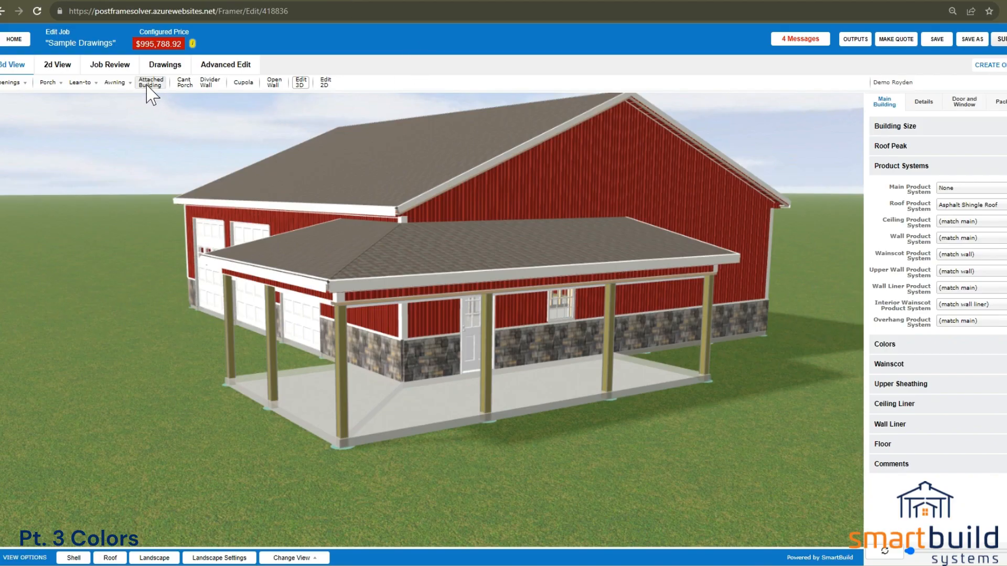
Step: Review the SKUs and colors in the Sheathing and Trim material lists of the Sample Drawings job review
{"action": "left_click", "coordinate": [109, 65]}
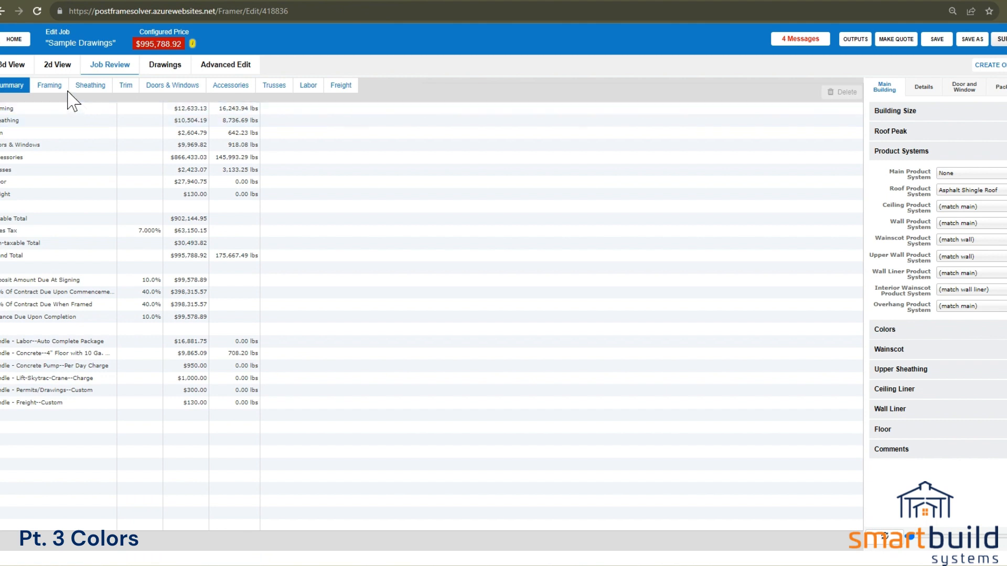
{"action": "left_click", "coordinate": [88, 86]}
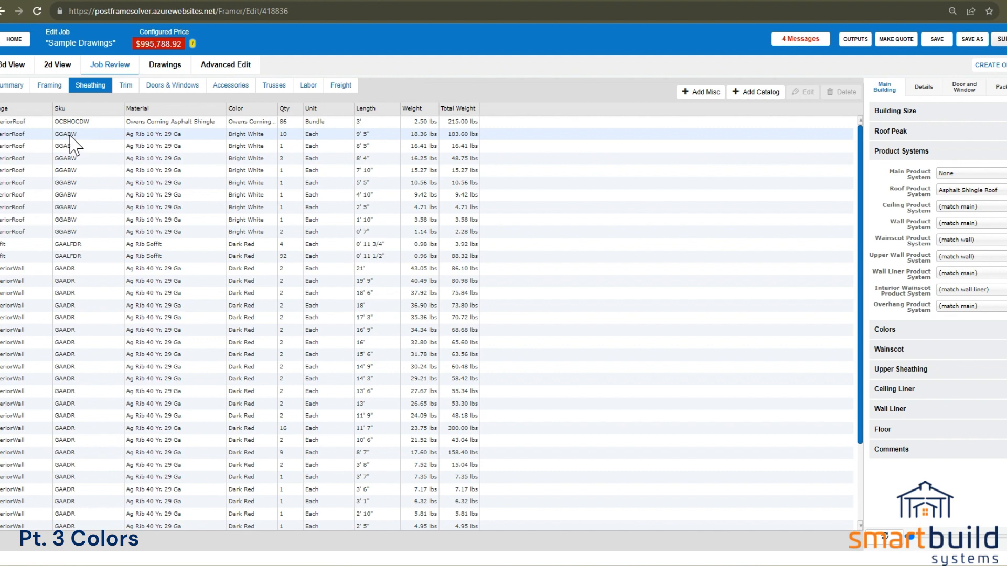
{"action": "left_click", "coordinate": [126, 86]}
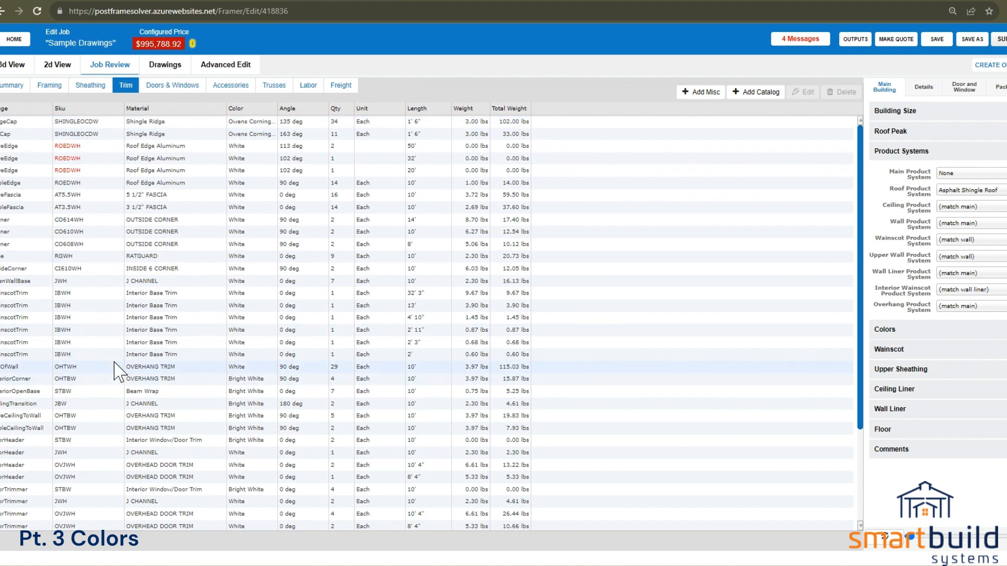
{"action": "left_click", "coordinate": [90, 87]}
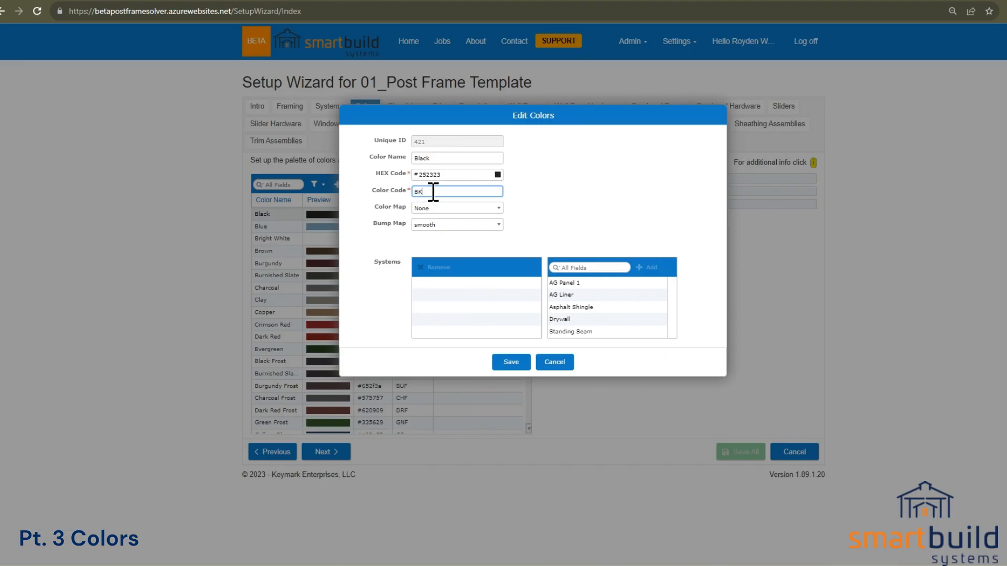
Step: Examine the color code, color name and HEX code of the Black color, and close its form without saving
{"action": "left_click_drag", "start_coordinate": [433, 192], "coordinate": [401, 197]}
{"action": "left_click", "coordinate": [429, 158]}
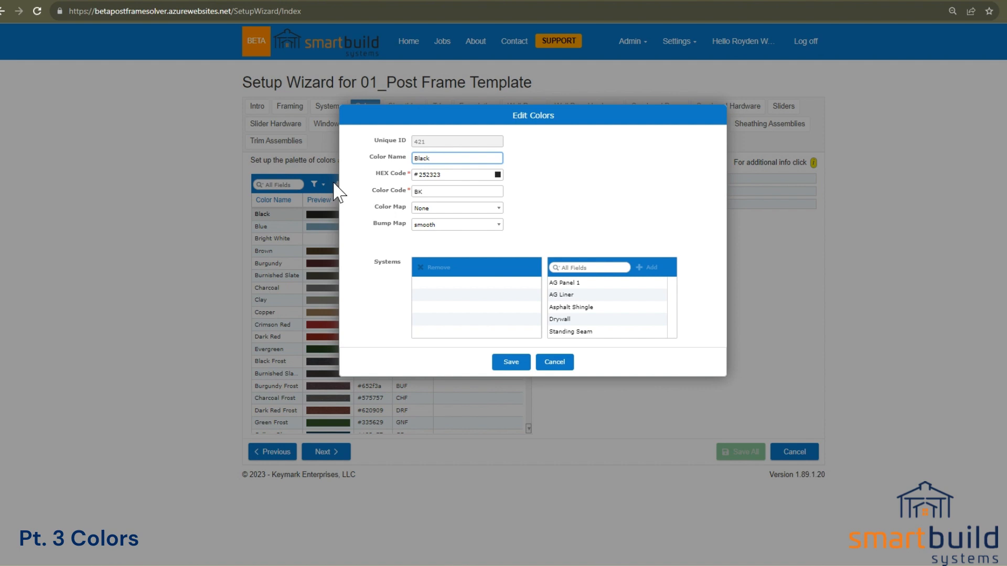
{"action": "double_click", "coordinate": [440, 174]}
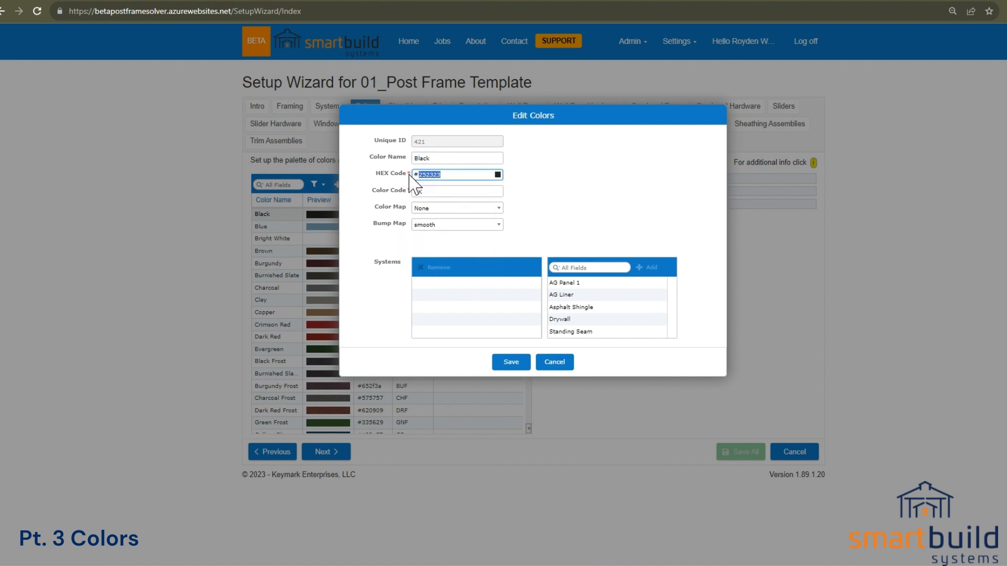
{"action": "left_click", "coordinate": [397, 207]}
{"action": "left_click", "coordinate": [439, 175]}
{"action": "key", "text": "BackSpace"}
{"action": "left_click_drag", "start_coordinate": [445, 176], "coordinate": [420, 176]}
{"action": "left_click", "coordinate": [393, 212]}
{"action": "left_click", "coordinate": [554, 363]}
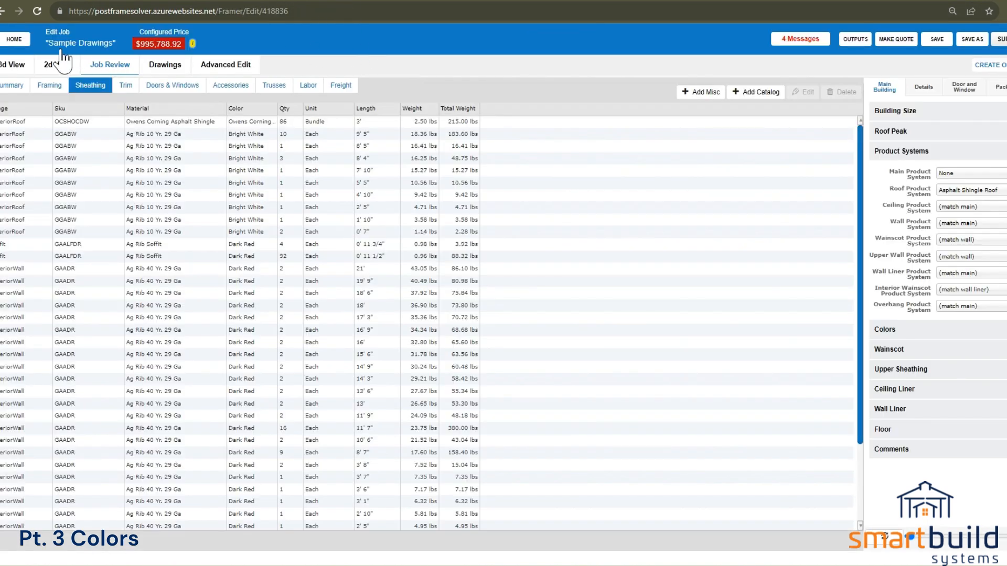
Step: Switch the Sample Drawings job back to the 3D view
{"action": "left_click", "coordinate": [15, 65]}
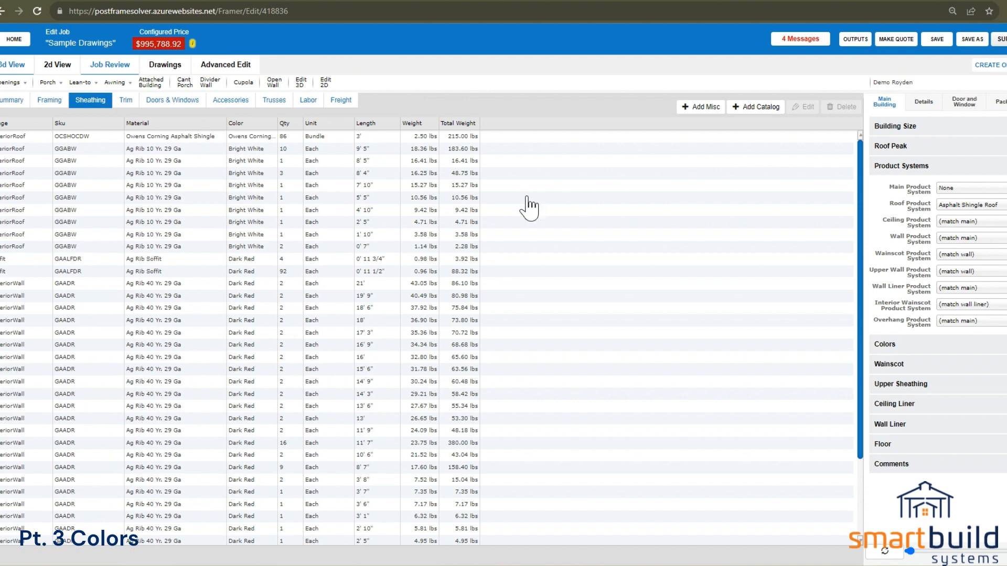
{"action": "left_click", "coordinate": [12, 68]}
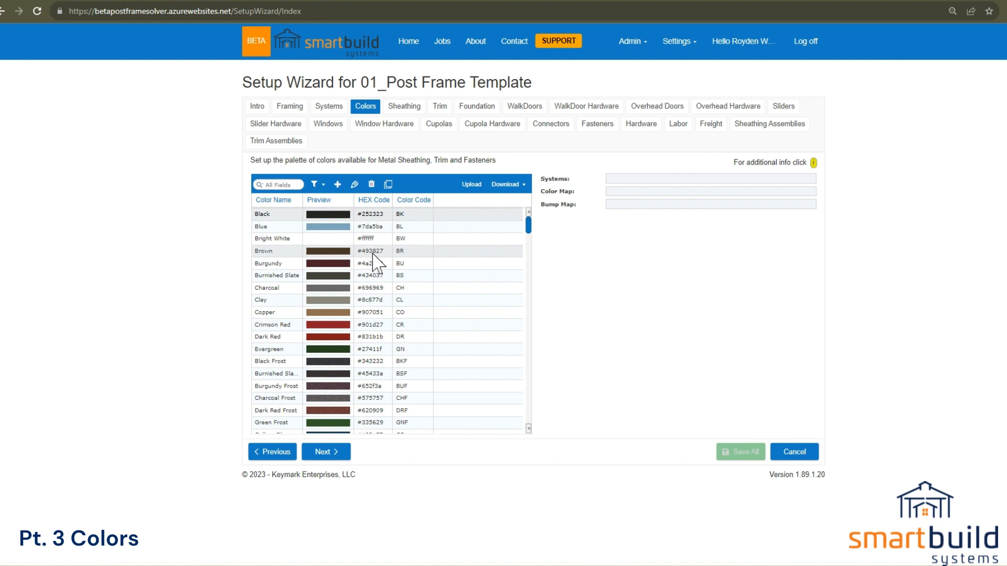
{"action": "left_click", "coordinate": [679, 41]}
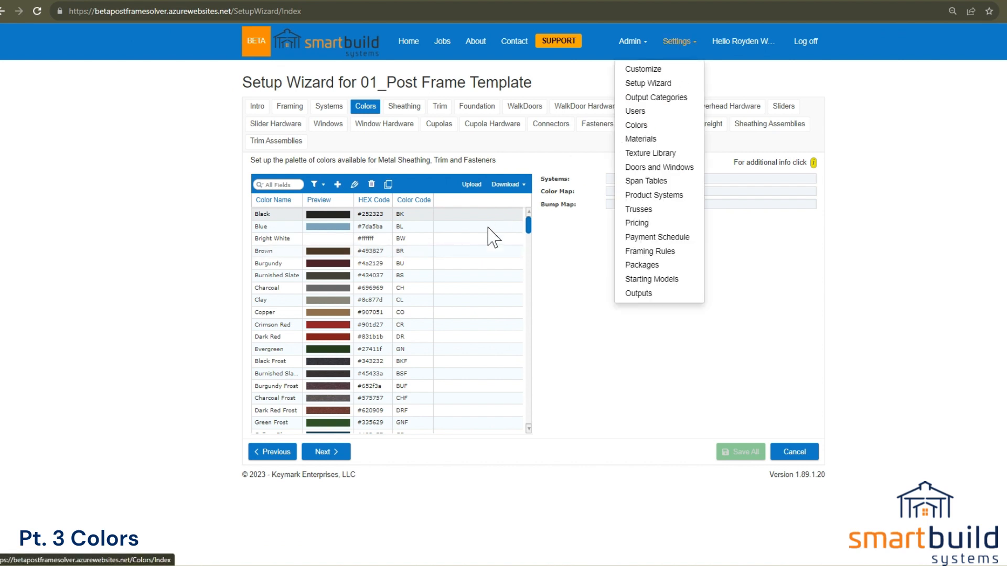
{"action": "left_click", "coordinate": [467, 227]}
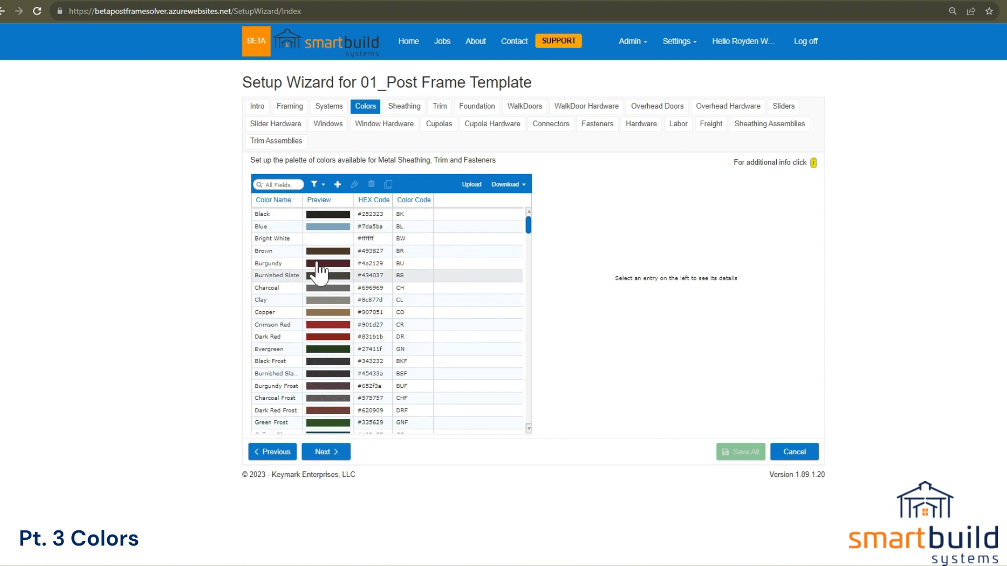
Step: Assign the Black color to the AG Panel 1 and Standing Seam systems and save the color
{"action": "double_click", "coordinate": [287, 214]}
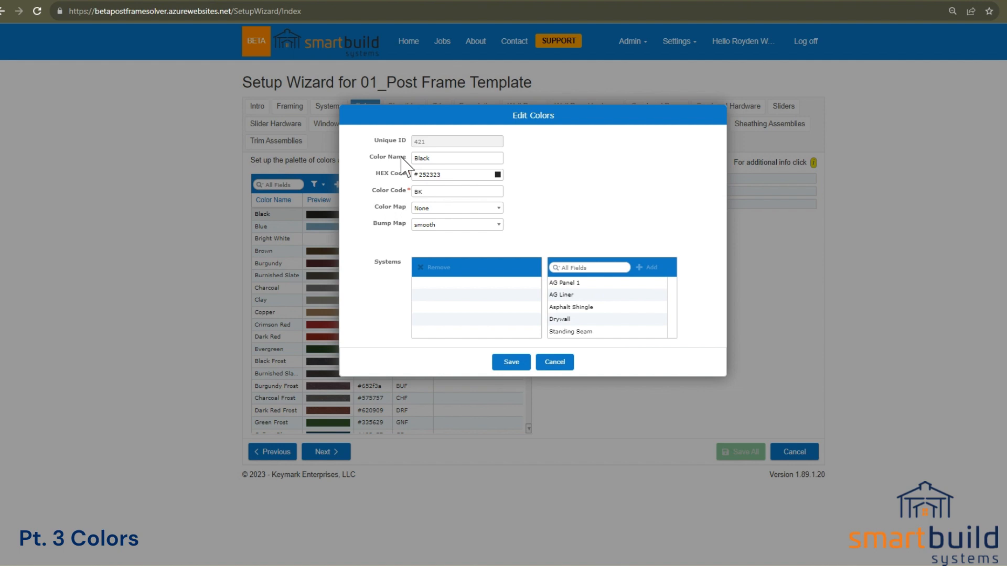
{"action": "left_click", "coordinate": [569, 283]}
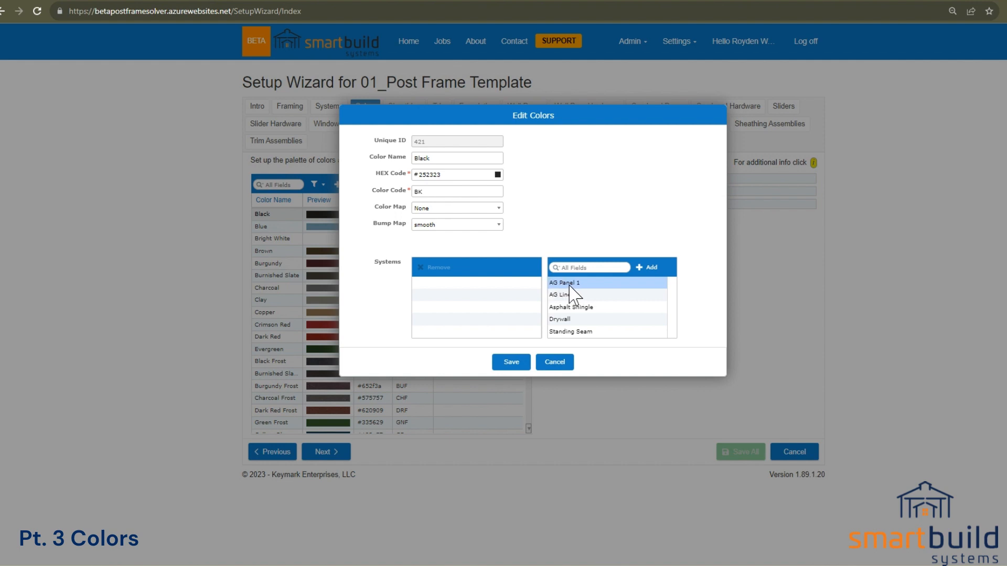
{"action": "left_click", "coordinate": [650, 268]}
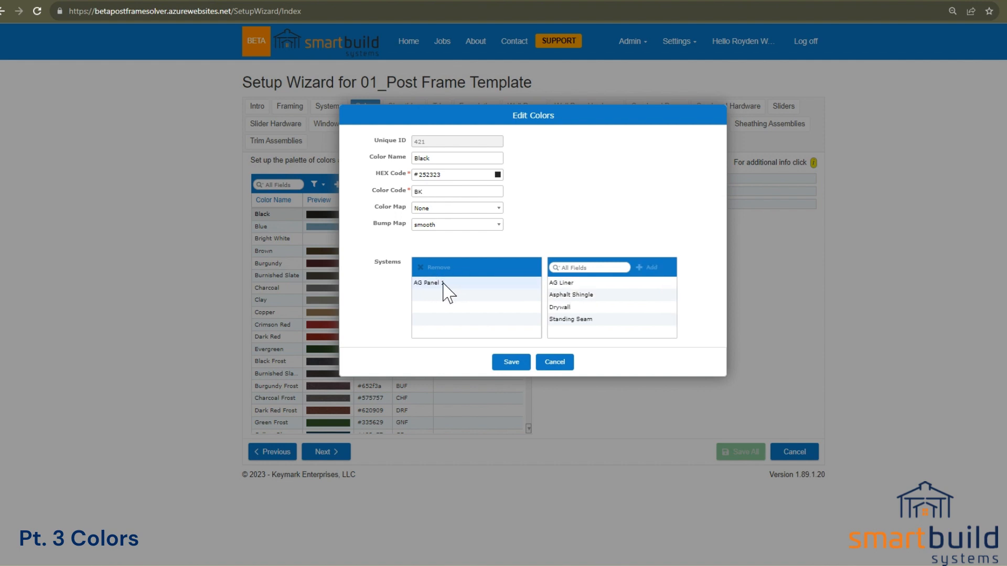
{"action": "left_click", "coordinate": [563, 321]}
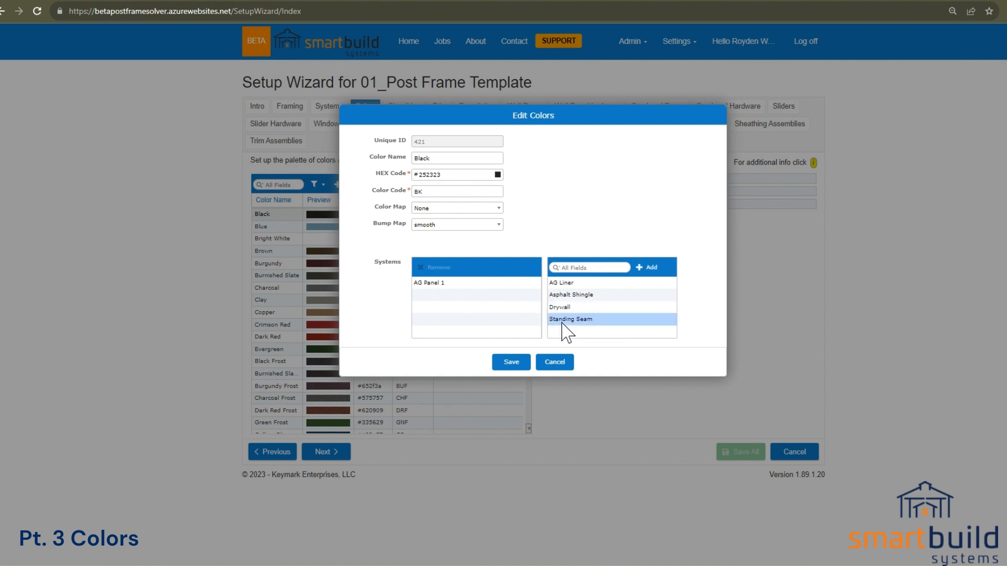
{"action": "left_click", "coordinate": [649, 268]}
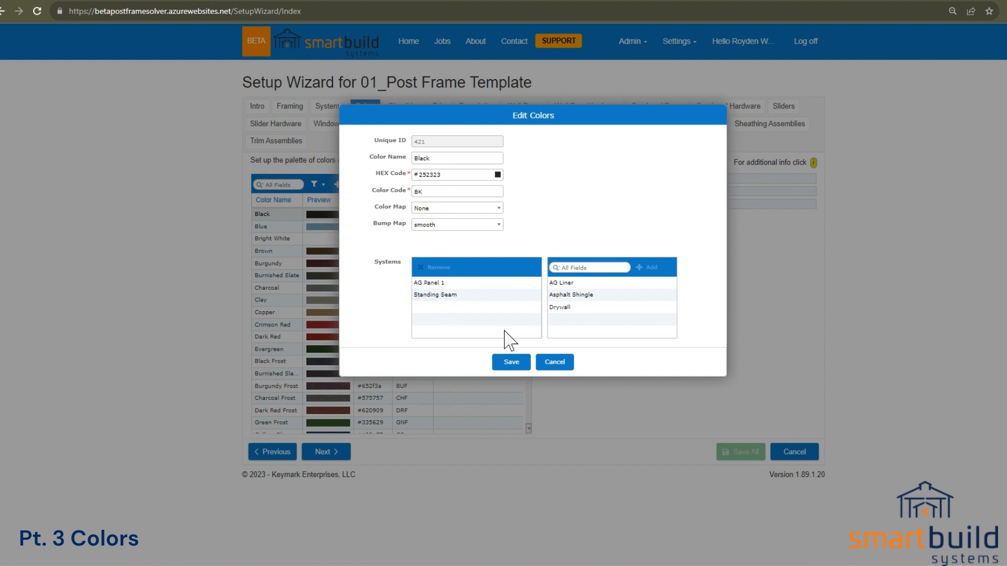
{"action": "left_click", "coordinate": [512, 364]}
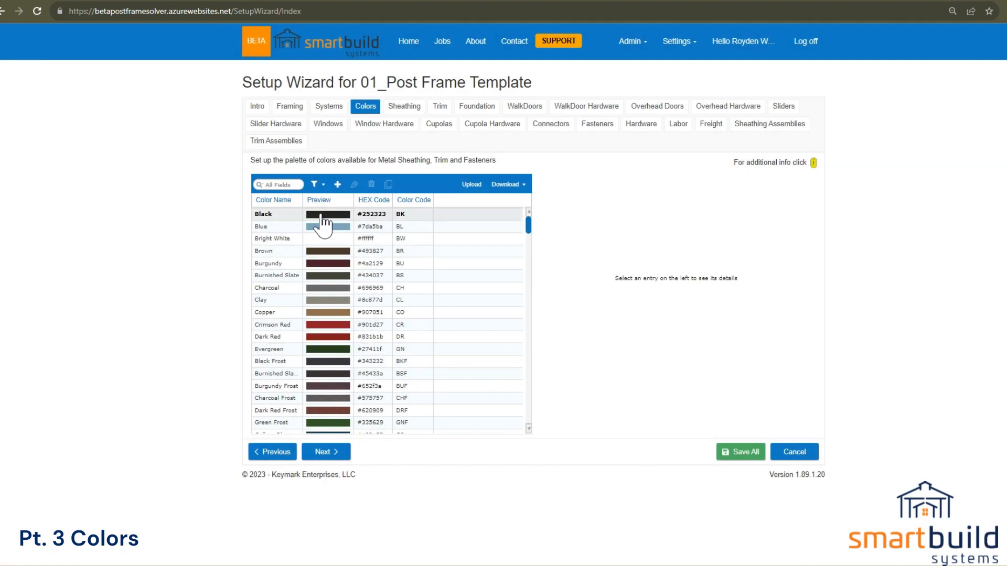
Step: Open the 36-AG-29GA sheathing material for editing and examine its description, systems, usages and pricings
{"action": "left_click", "coordinate": [404, 107]}
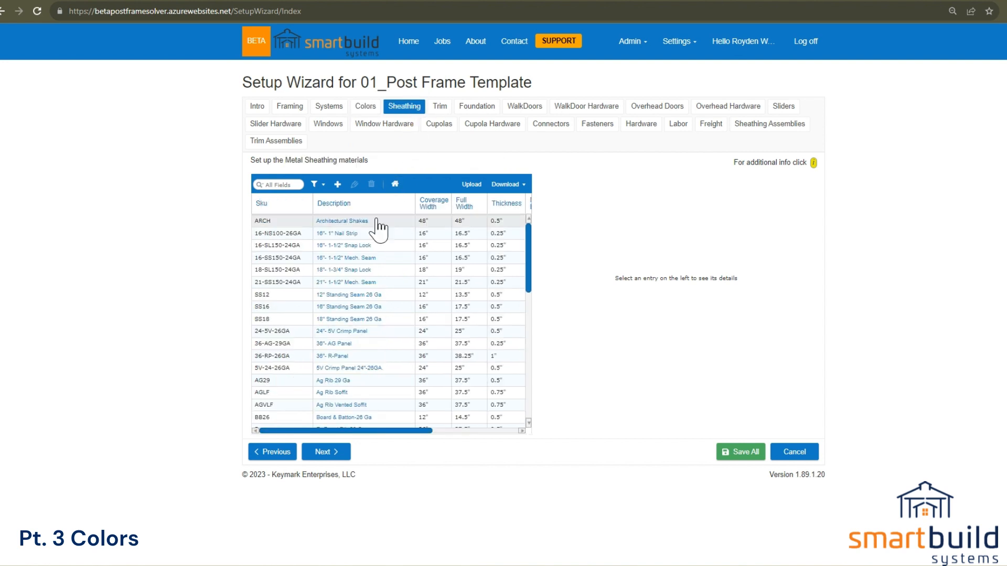
{"action": "double_click", "coordinate": [374, 350]}
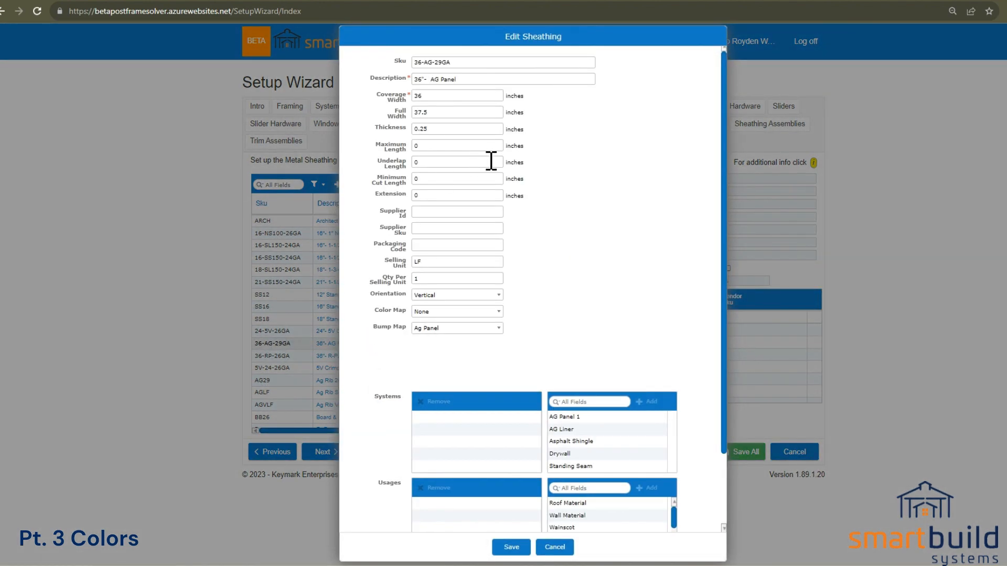
{"action": "scroll", "coordinate": [538, 322], "scroll_direction": "down", "scroll_amount": 2}
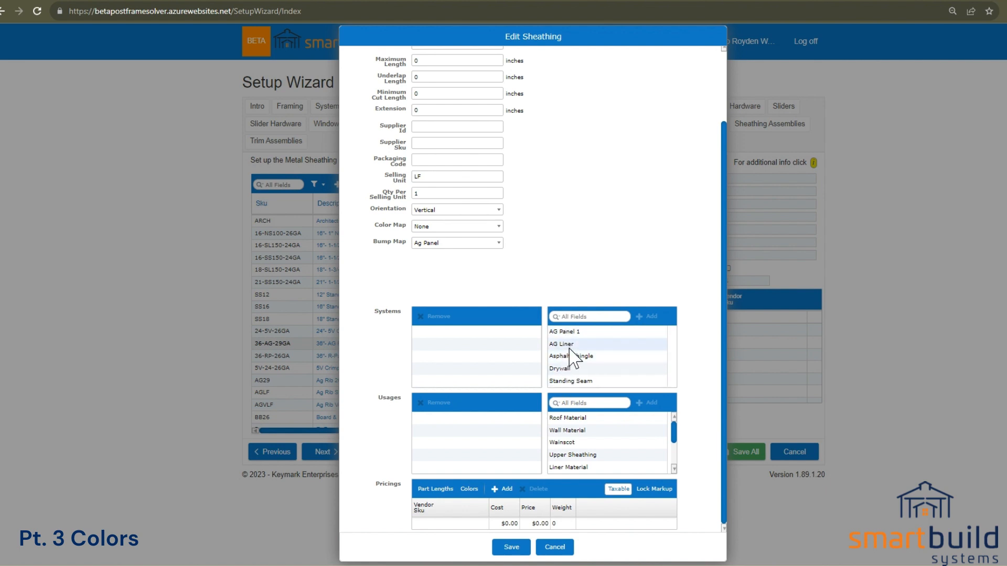
{"action": "scroll", "coordinate": [480, 189], "scroll_direction": "up", "scroll_amount": 2}
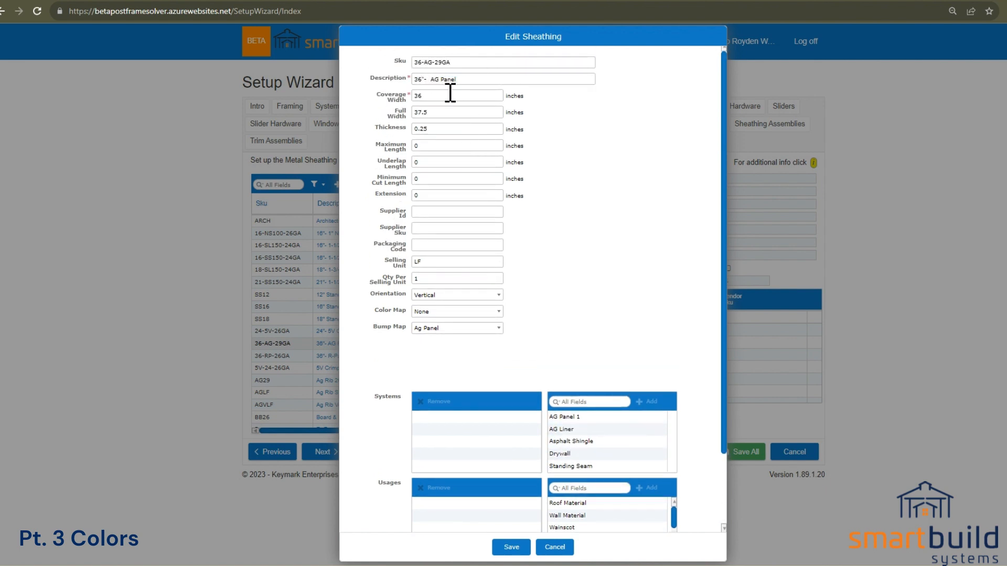
{"action": "scroll", "coordinate": [477, 239], "scroll_direction": "down", "scroll_amount": 2}
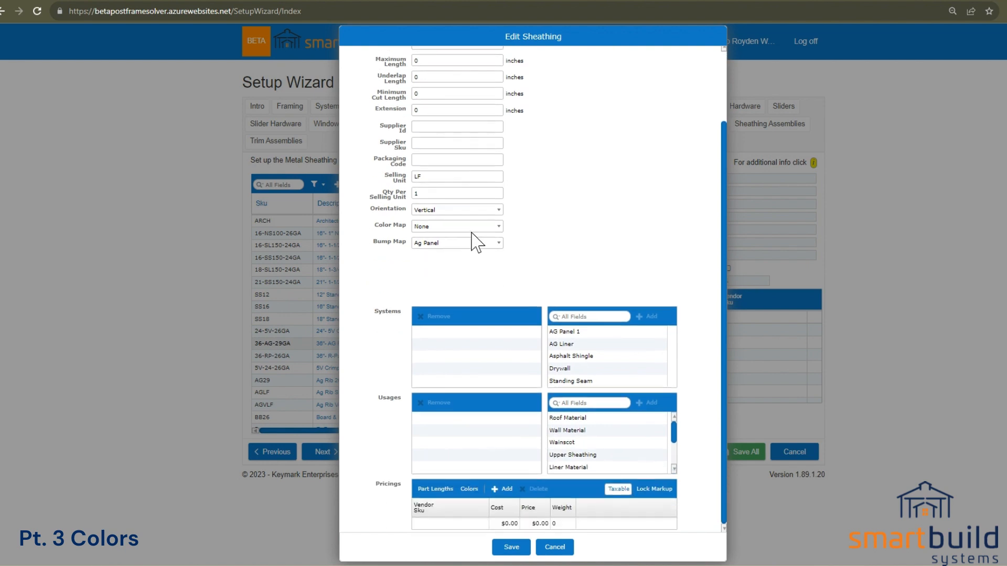
Step: Try assigning the AG Panel 1 system to the 36-AG-29GA sheathing with pricing by color, and discard the changes
{"action": "left_click", "coordinate": [569, 332]}
{"action": "left_click", "coordinate": [649, 317]}
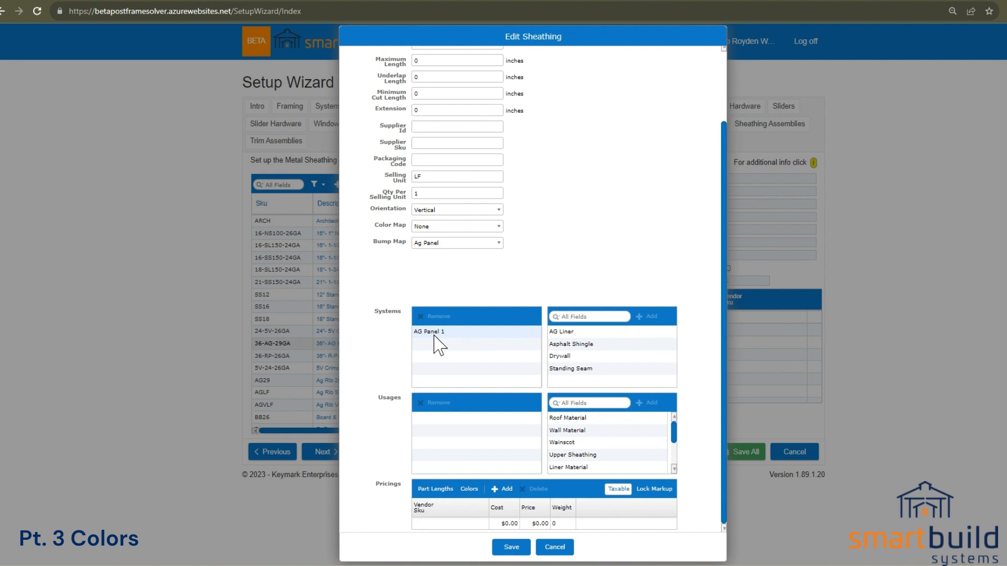
{"action": "left_click", "coordinate": [474, 490]}
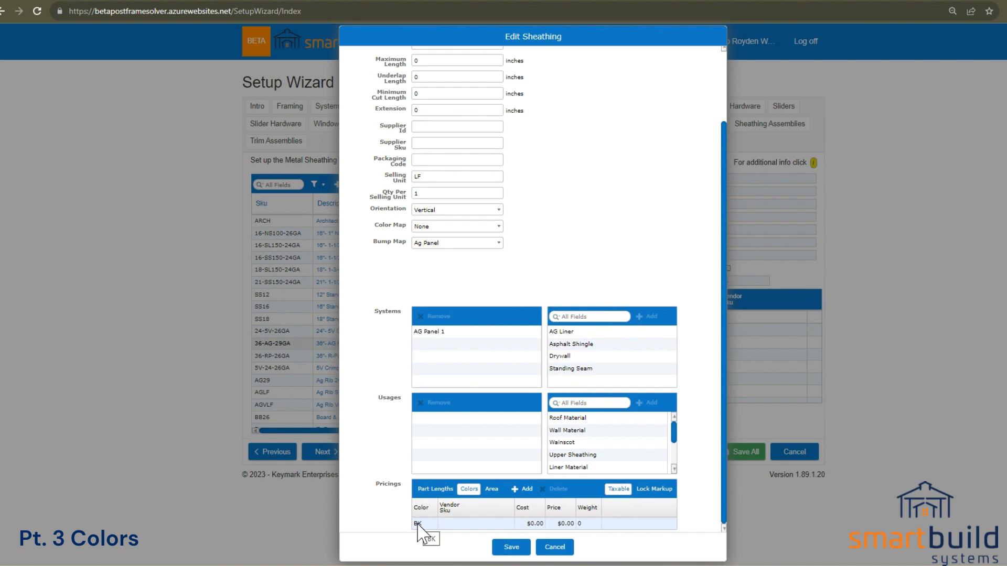
{"action": "left_click", "coordinate": [559, 548]}
Step: Check which systems are assigned to the Black color in the palette, and close its form without saving
{"action": "left_click", "coordinate": [366, 110]}
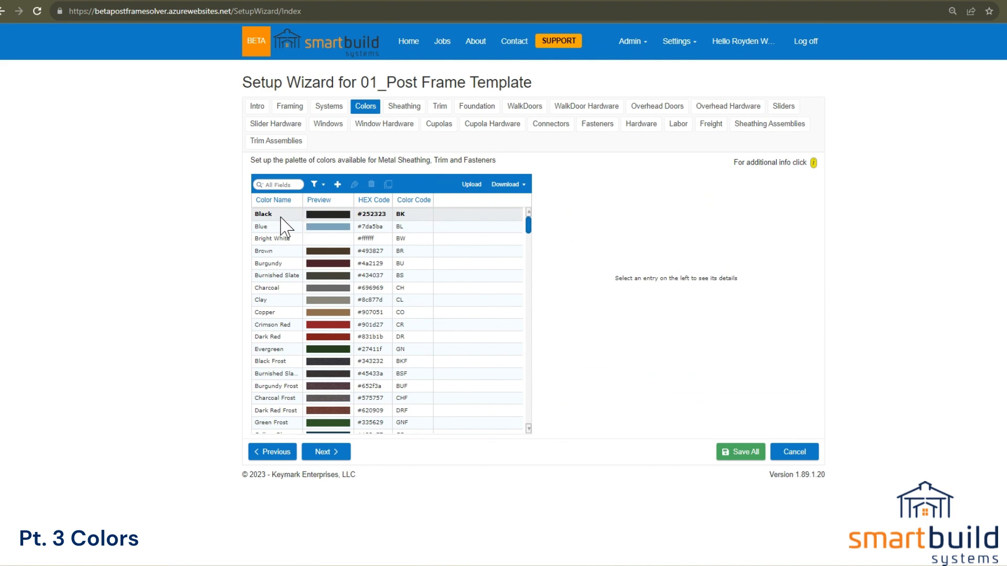
{"action": "double_click", "coordinate": [280, 217]}
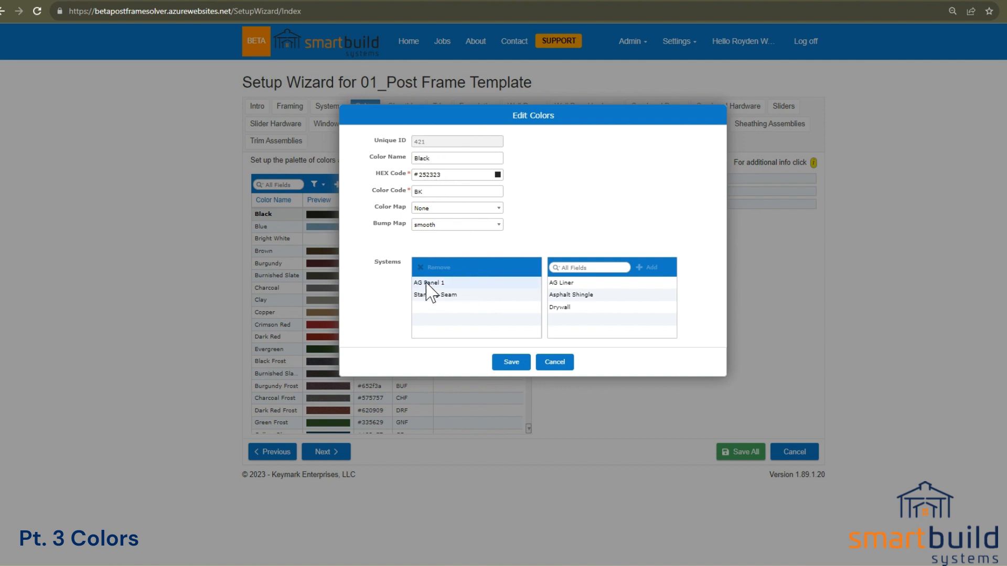
{"action": "left_click", "coordinate": [556, 363]}
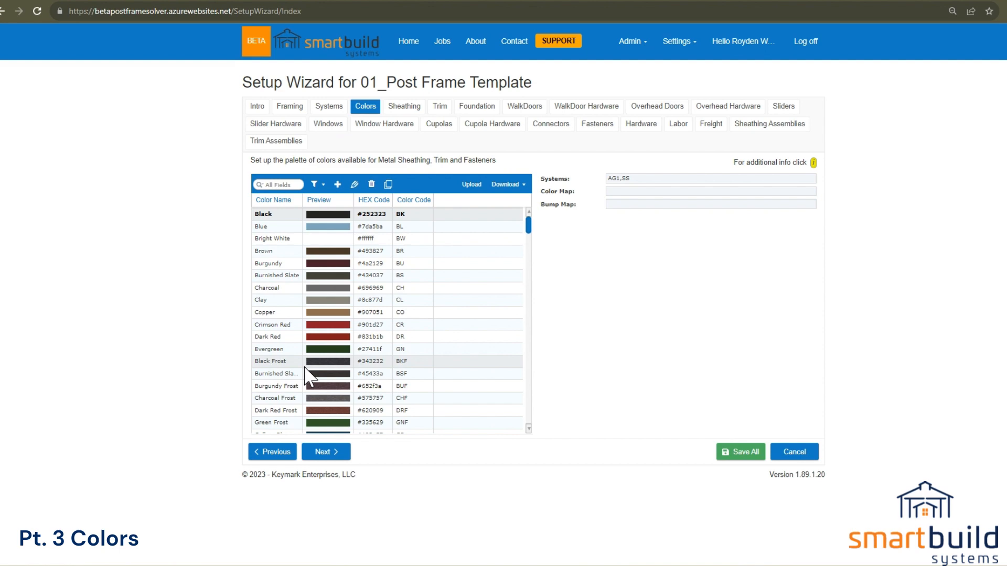
Step: Open the 16-NS100-26GA sheathing material for editing and examine its description, systems, usages and pricings
{"action": "left_click", "coordinate": [395, 108]}
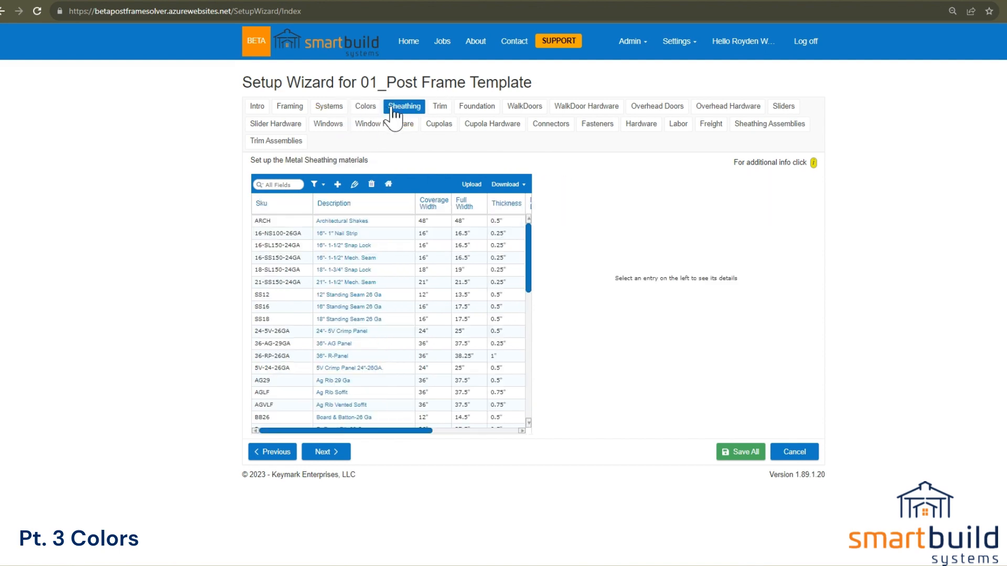
{"action": "double_click", "coordinate": [426, 234]}
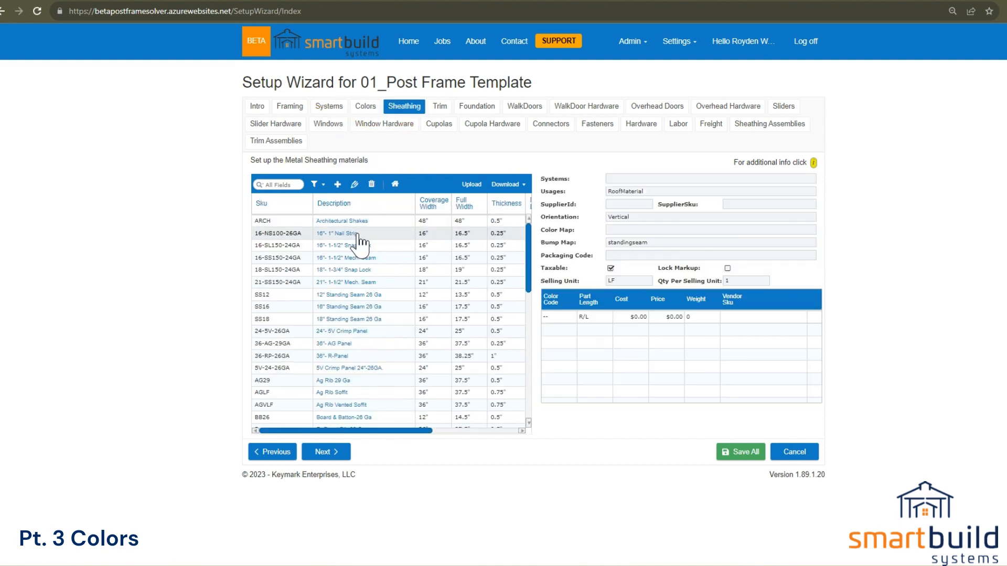
{"action": "scroll", "coordinate": [467, 462], "scroll_direction": "down", "scroll_amount": 3}
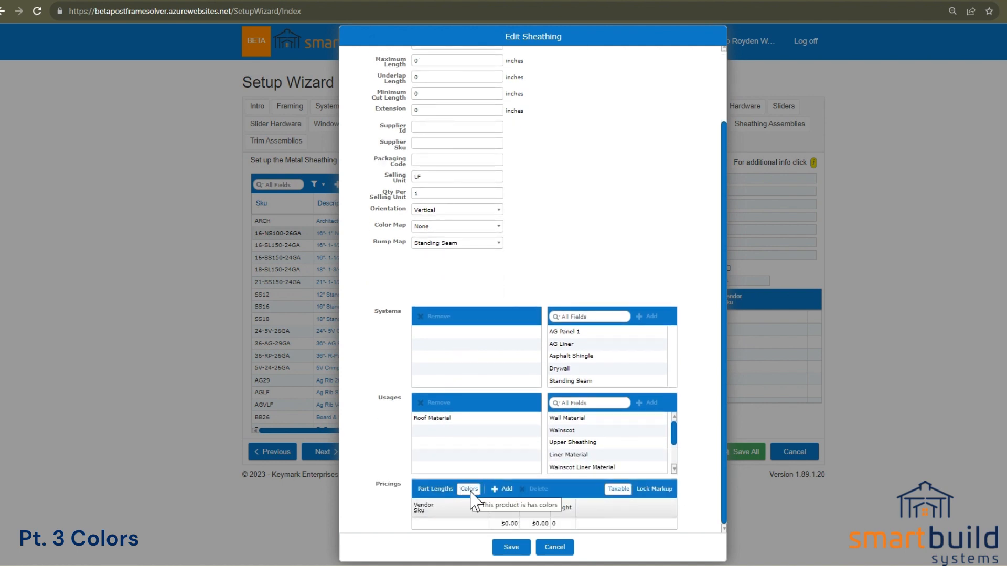
{"action": "scroll", "coordinate": [461, 110], "scroll_direction": "up", "scroll_amount": 3}
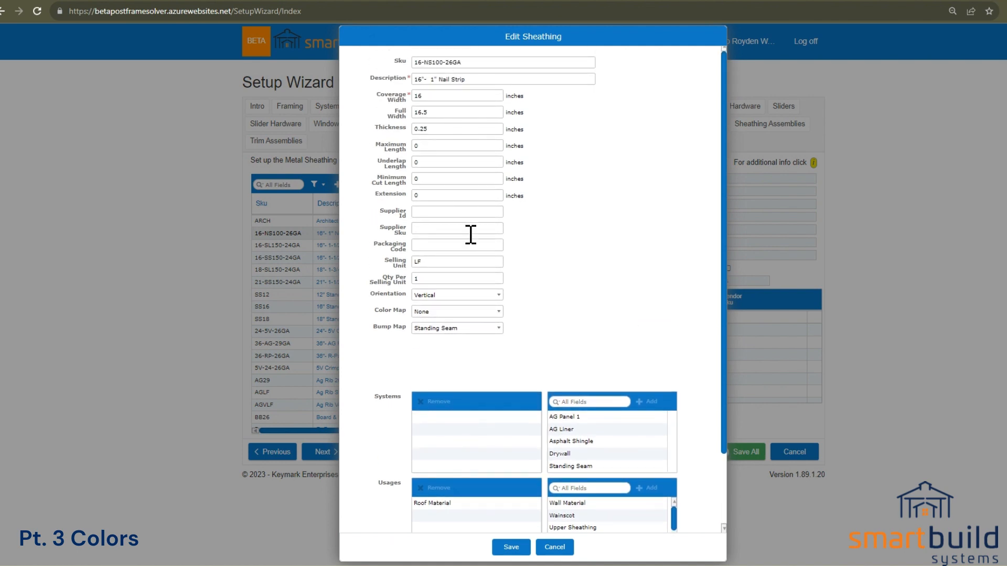
{"action": "scroll", "coordinate": [471, 235], "scroll_direction": "down", "scroll_amount": 3}
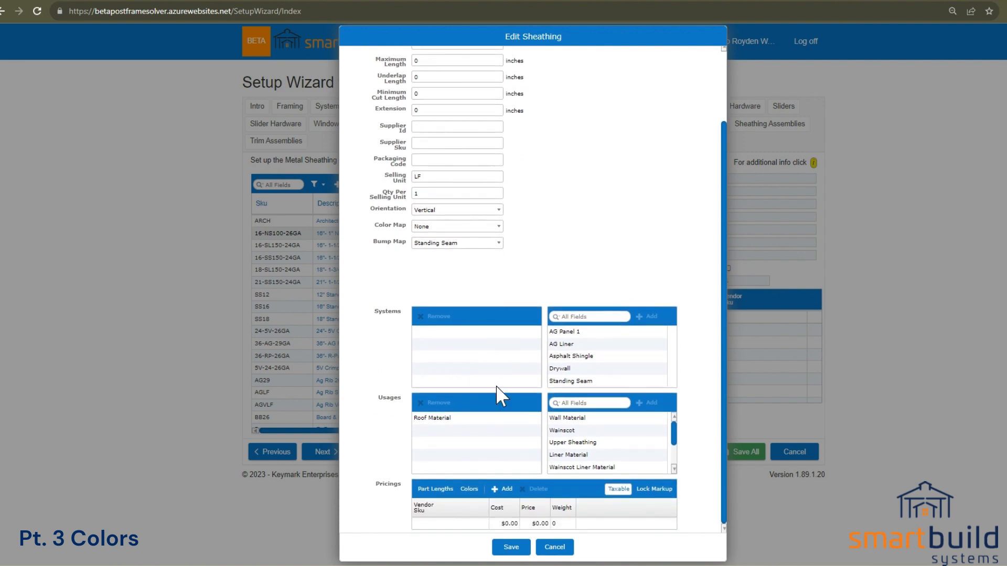
Step: Enable pricing by color for the 16-NS100-26GA sheathing with no system assigned, review the listed color codes, and turn it off again
{"action": "left_click", "coordinate": [465, 490]}
{"action": "scroll", "coordinate": [463, 493], "scroll_direction": "down", "scroll_amount": 8}
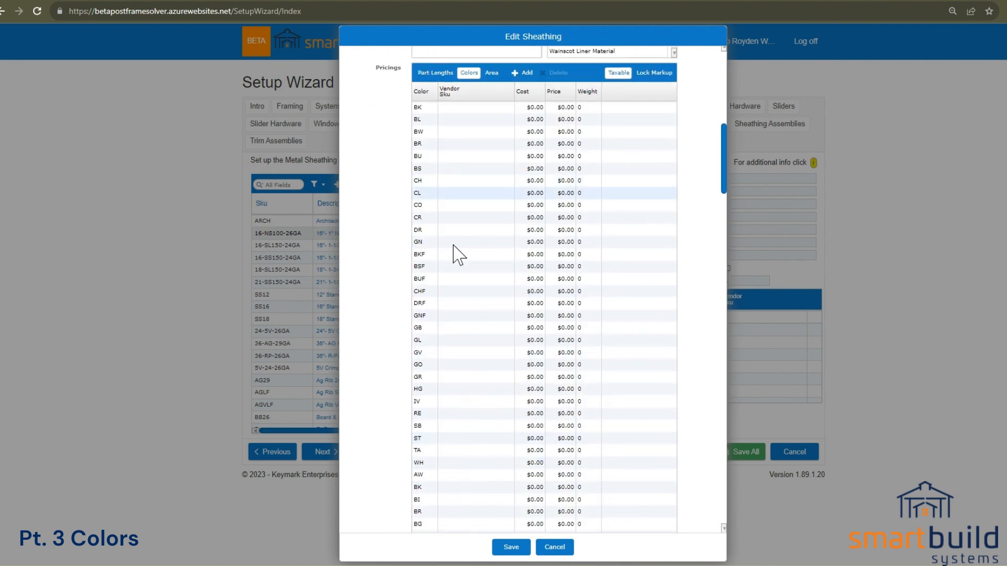
{"action": "scroll", "coordinate": [447, 288], "scroll_direction": "up", "scroll_amount": 8}
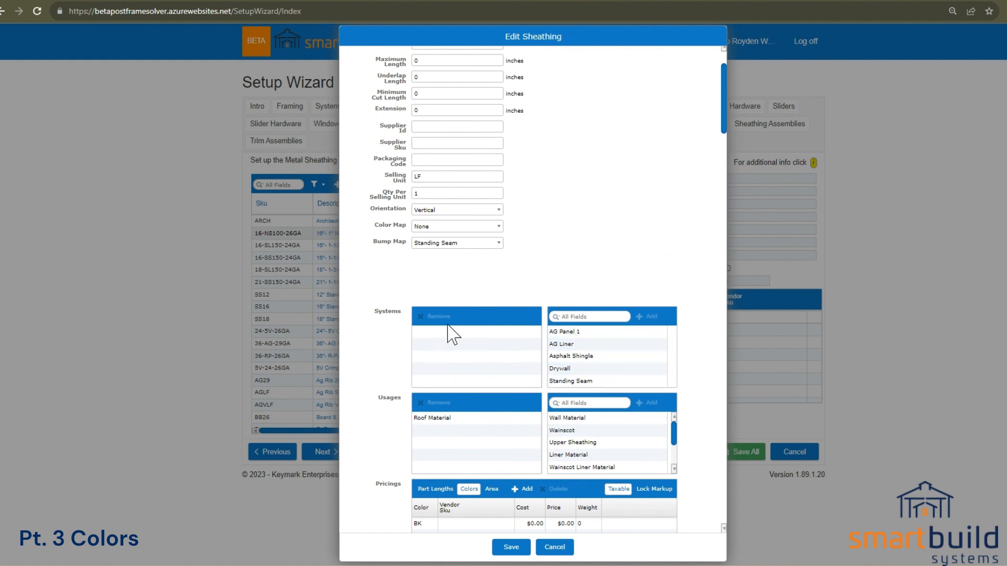
{"action": "scroll", "coordinate": [455, 351], "scroll_direction": "down", "scroll_amount": 8}
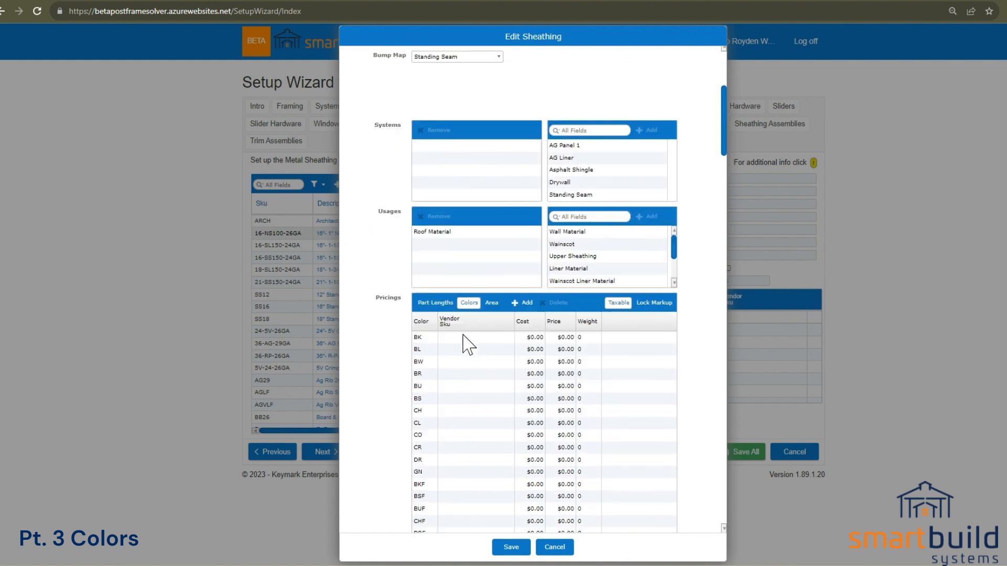
{"action": "scroll", "coordinate": [456, 472], "scroll_direction": "down", "scroll_amount": 5}
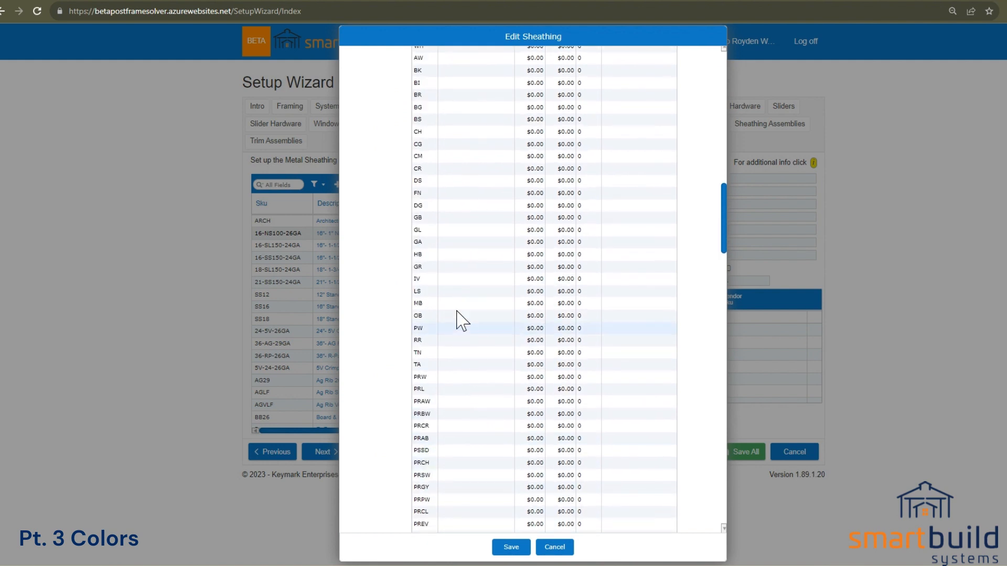
{"action": "scroll", "coordinate": [472, 394], "scroll_direction": "up", "scroll_amount": 10}
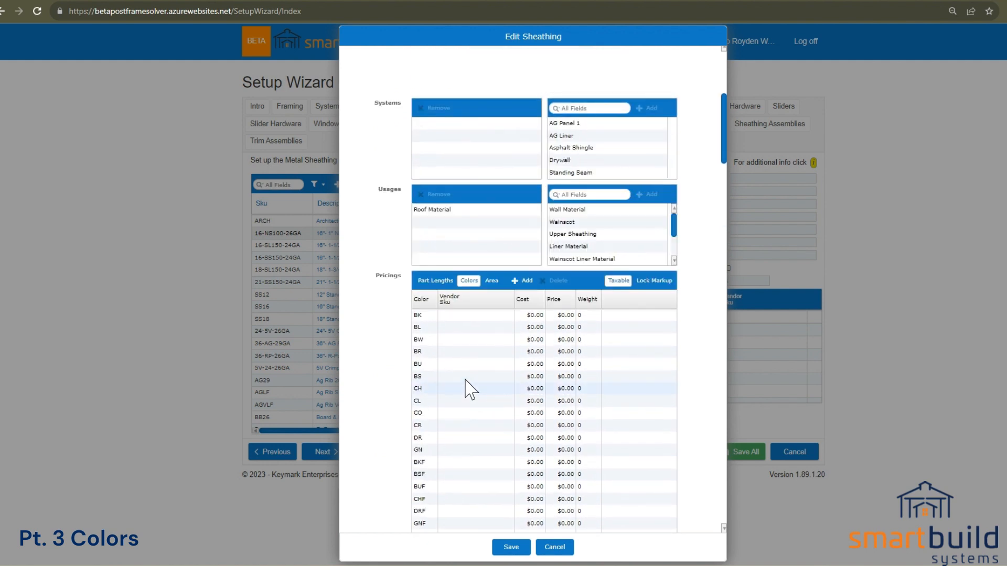
{"action": "left_click", "coordinate": [469, 280]}
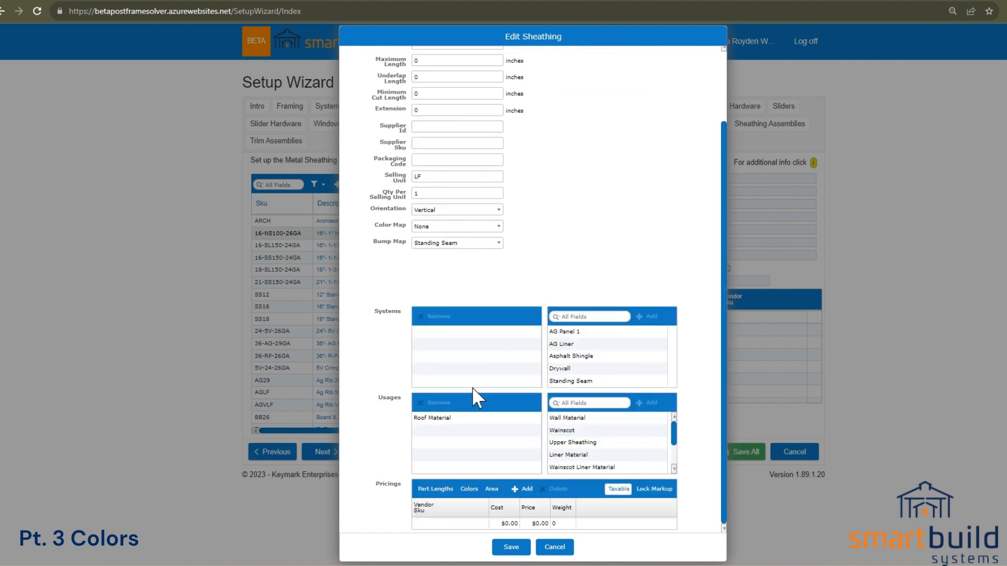
Step: Try assigning the AG Panel 1 system to the 16-NS100-26GA sheathing with pricing by color, and discard the changes
{"action": "left_click", "coordinate": [561, 331]}
{"action": "left_click", "coordinate": [650, 316]}
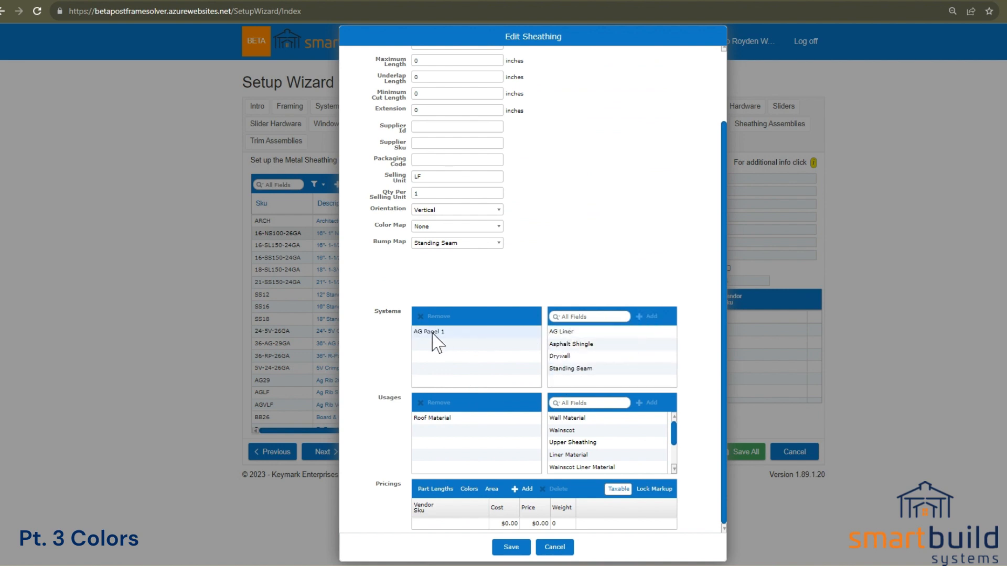
{"action": "left_click", "coordinate": [470, 490]}
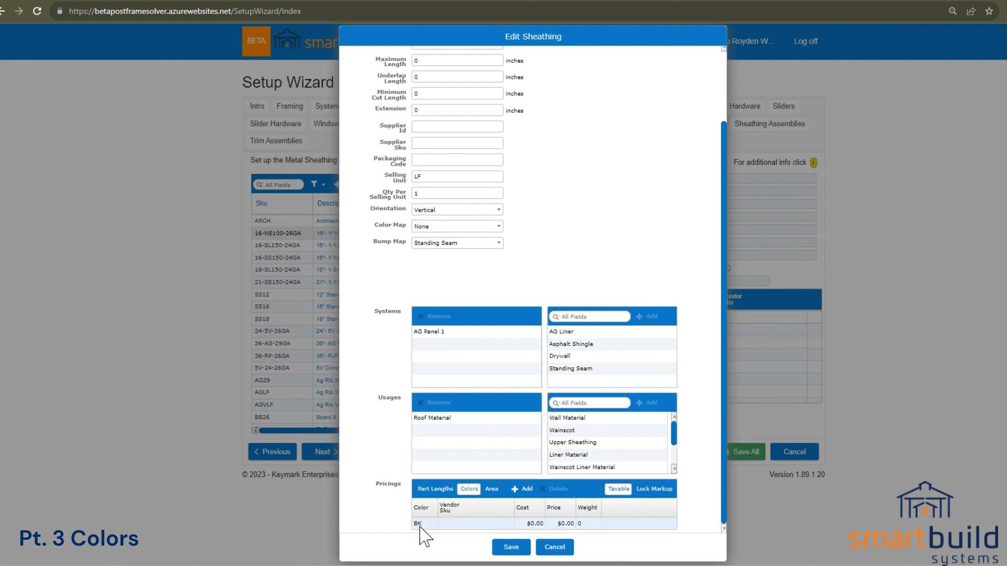
{"action": "left_click", "coordinate": [554, 548]}
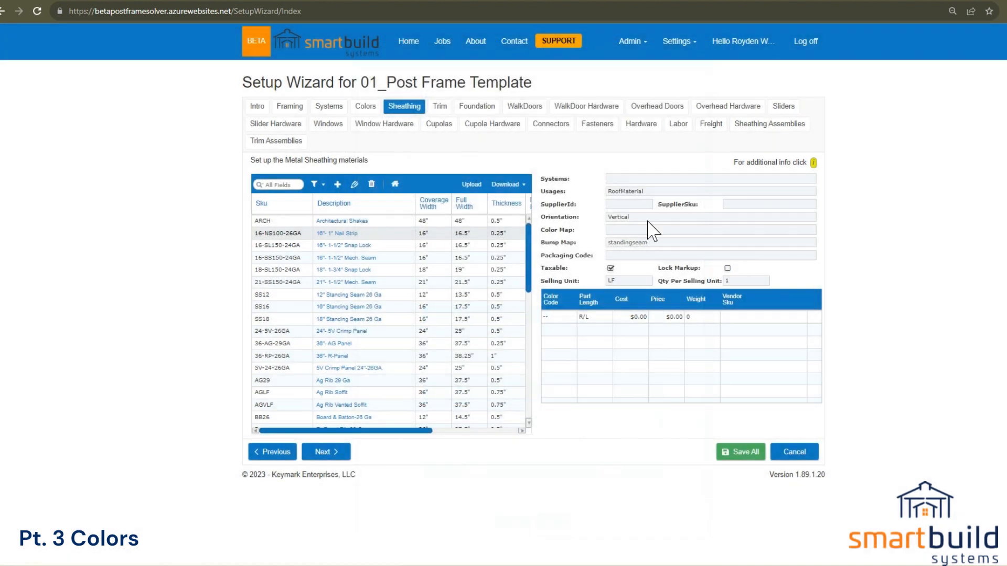
Step: Examine the Color Map and Bump Map settings of the Black color in the palette, and close its form without saving
{"action": "left_click", "coordinate": [366, 107]}
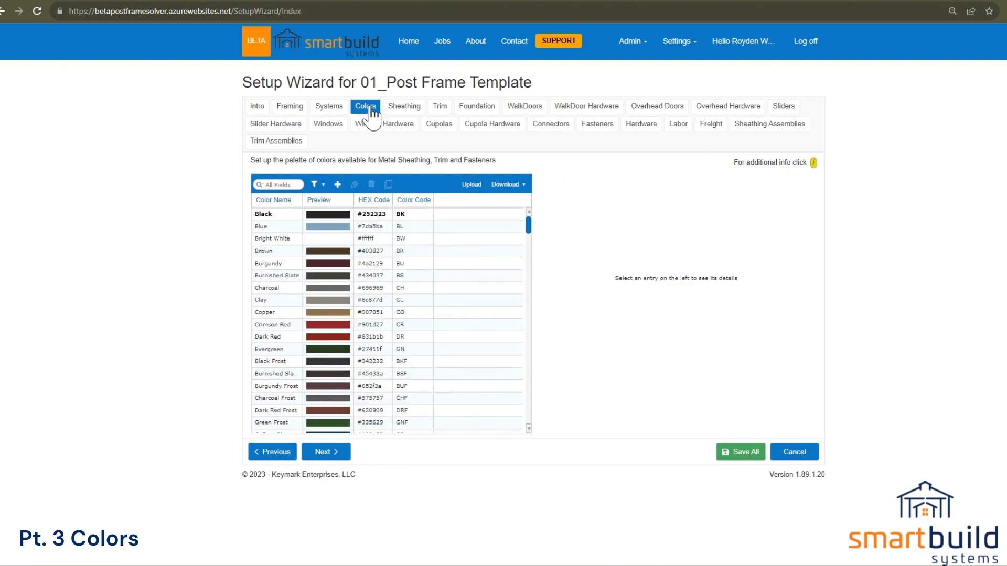
{"action": "double_click", "coordinate": [280, 214]}
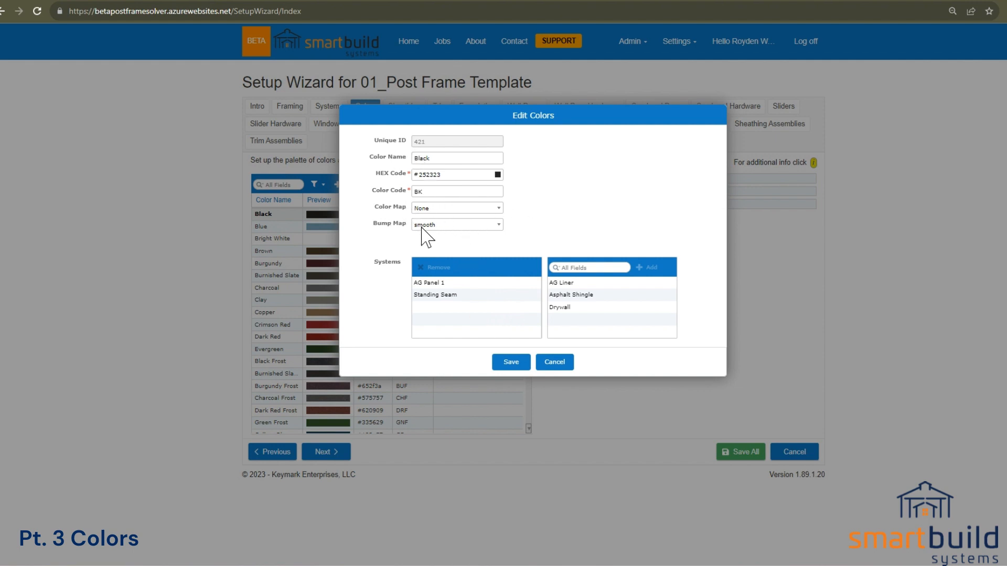
{"action": "left_click", "coordinate": [557, 362]}
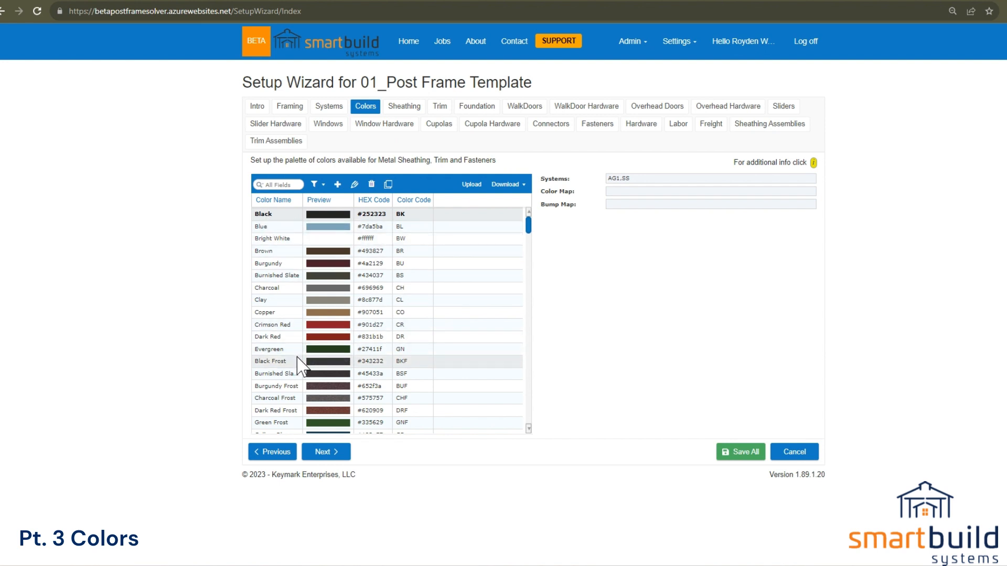
Step: Examine the Color Map and Bump Map settings of the Black Frost color, and close its form without saving
{"action": "double_click", "coordinate": [336, 364]}
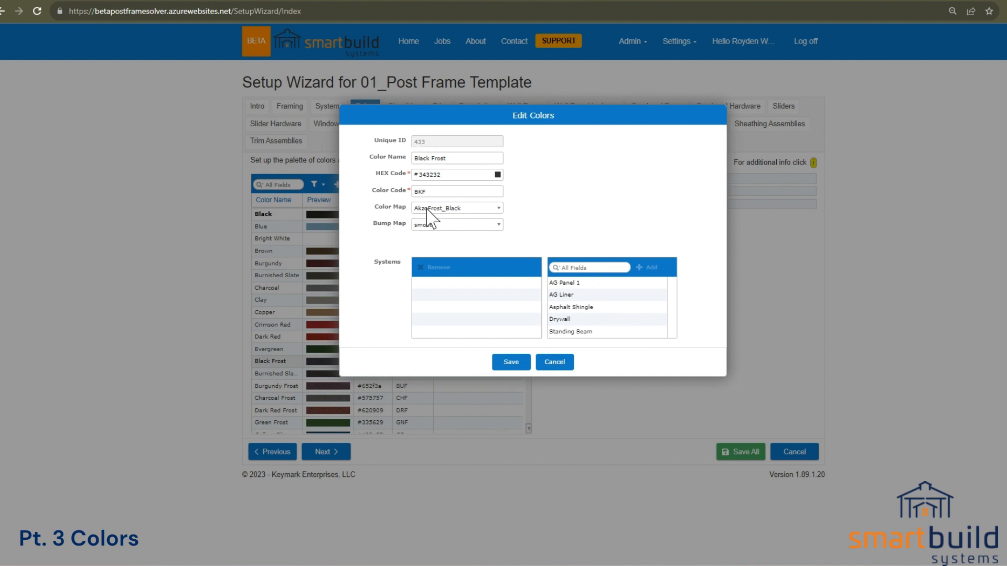
{"action": "left_click", "coordinate": [553, 363]}
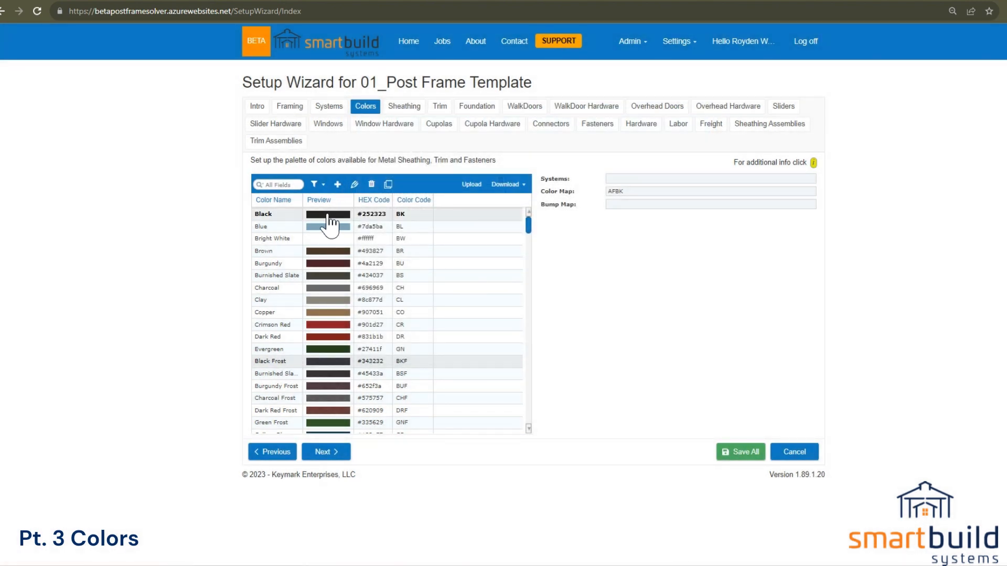
Step: Switch to the Sample Drawings job and examine the gable wall sheathing and roof shingle textures up close in 3D
{"action": "left_click", "coordinate": [343, 0]}
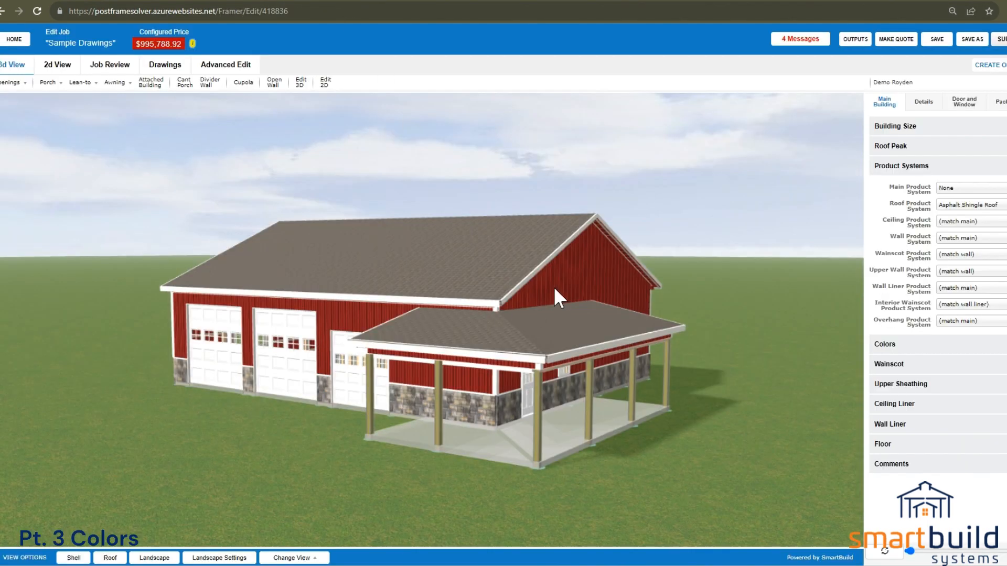
{"action": "scroll", "coordinate": [553, 286], "scroll_direction": "up", "scroll_amount": 5}
{"action": "scroll", "coordinate": [523, 324], "scroll_direction": "up", "scroll_amount": 5}
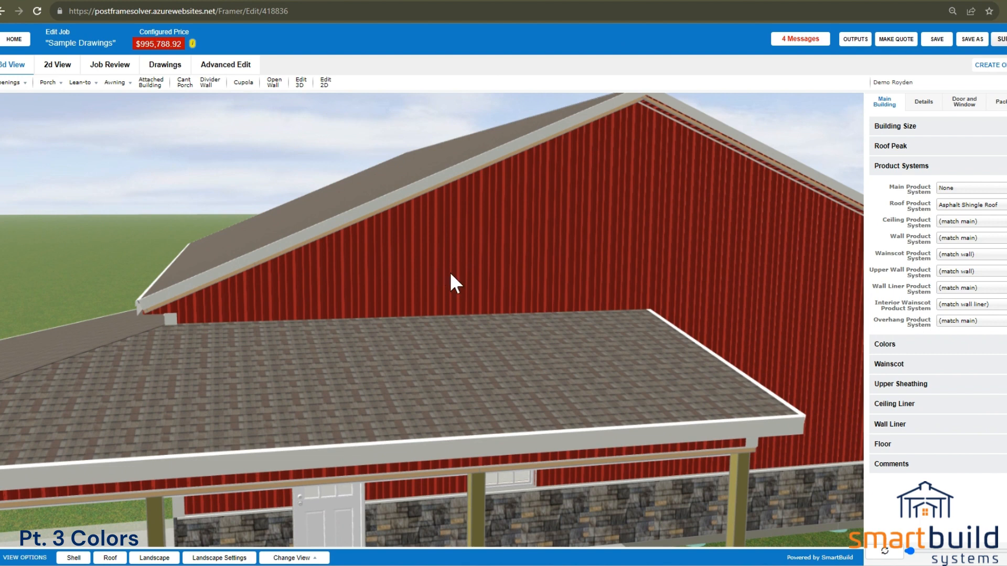
{"action": "left_click_drag", "start_coordinate": [450, 274], "coordinate": [506, 274]}
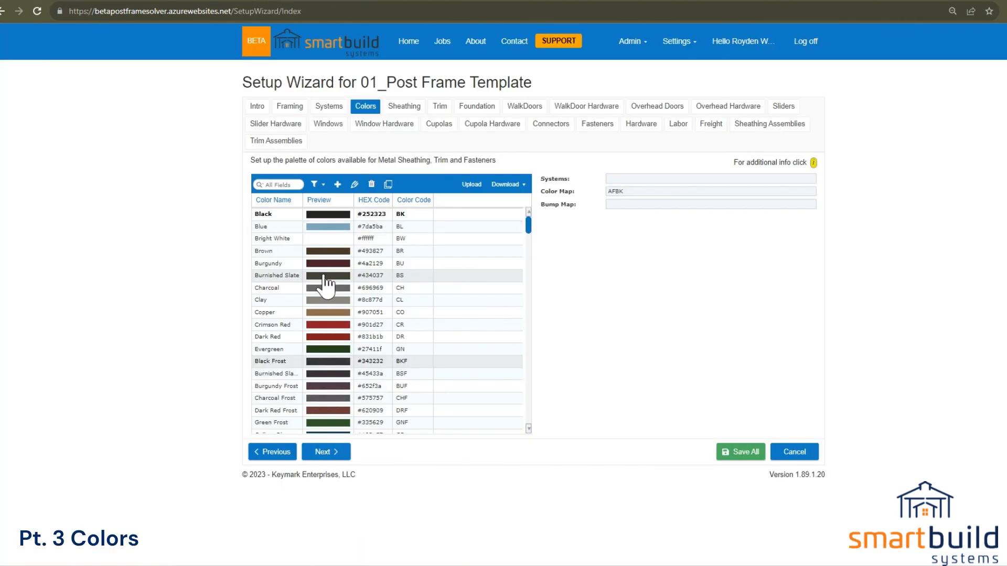
Step: Return to the Setup Wizard palette and examine the settings of the Black Frost and Provia White colors, closing both forms without saving
{"action": "double_click", "coordinate": [327, 362]}
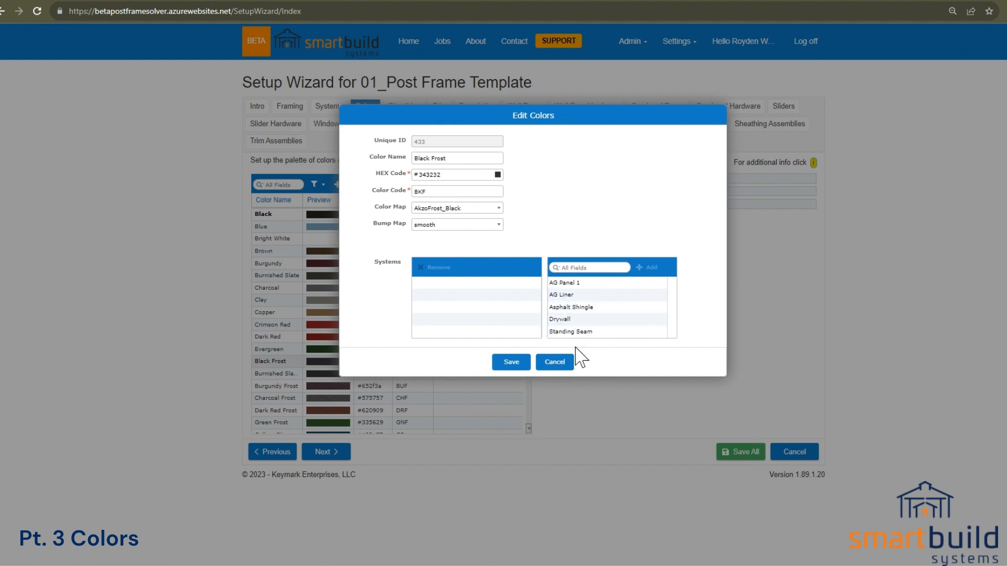
{"action": "left_click", "coordinate": [560, 364]}
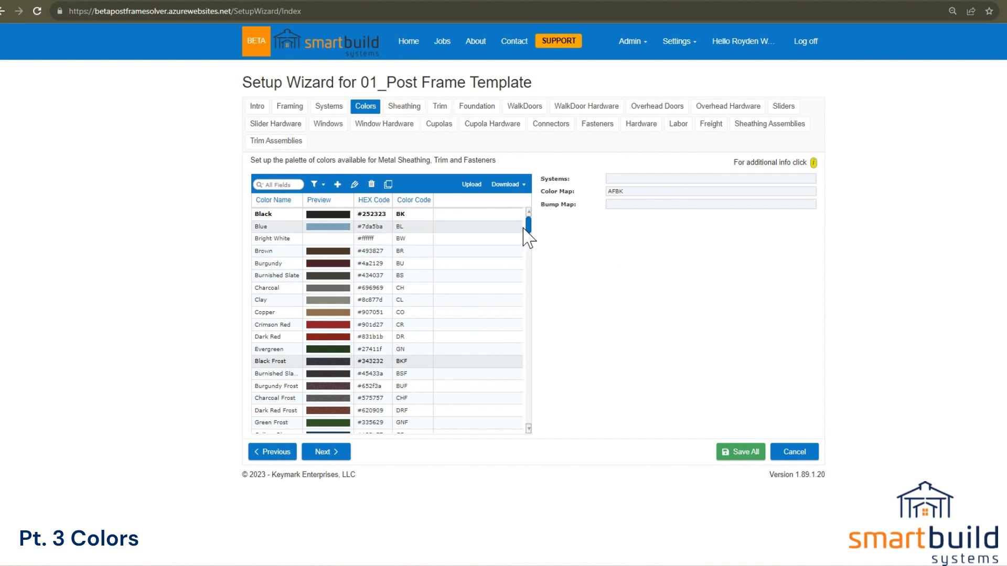
{"action": "left_click_drag", "start_coordinate": [528, 231], "coordinate": [528, 276]}
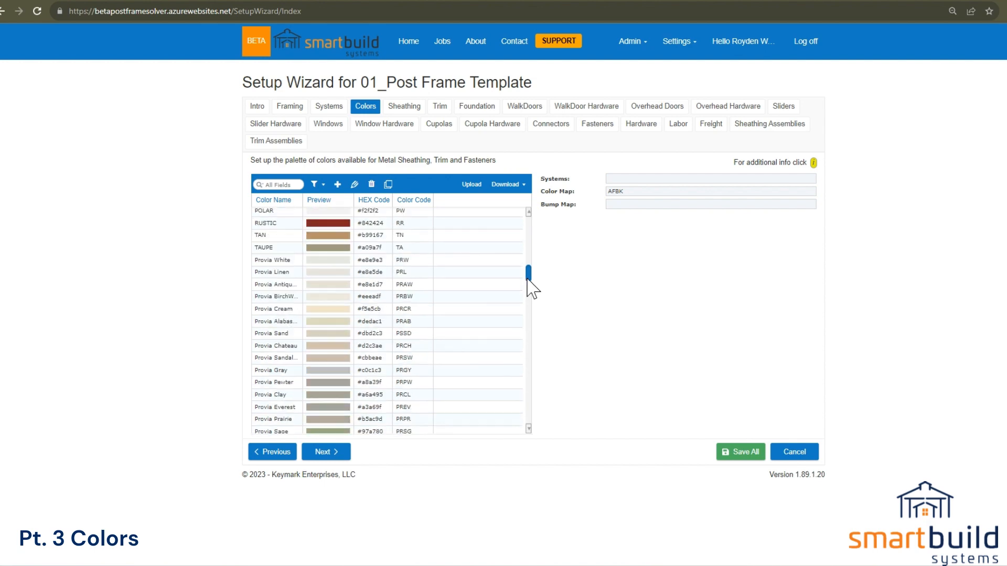
{"action": "double_click", "coordinate": [331, 270]}
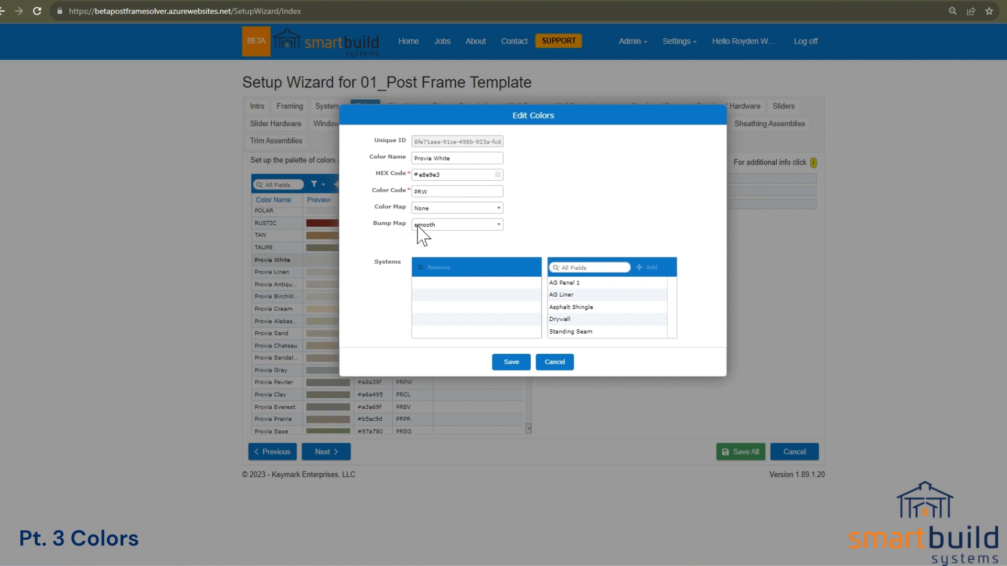
{"action": "left_click_drag", "start_coordinate": [456, 162], "coordinate": [415, 161]}
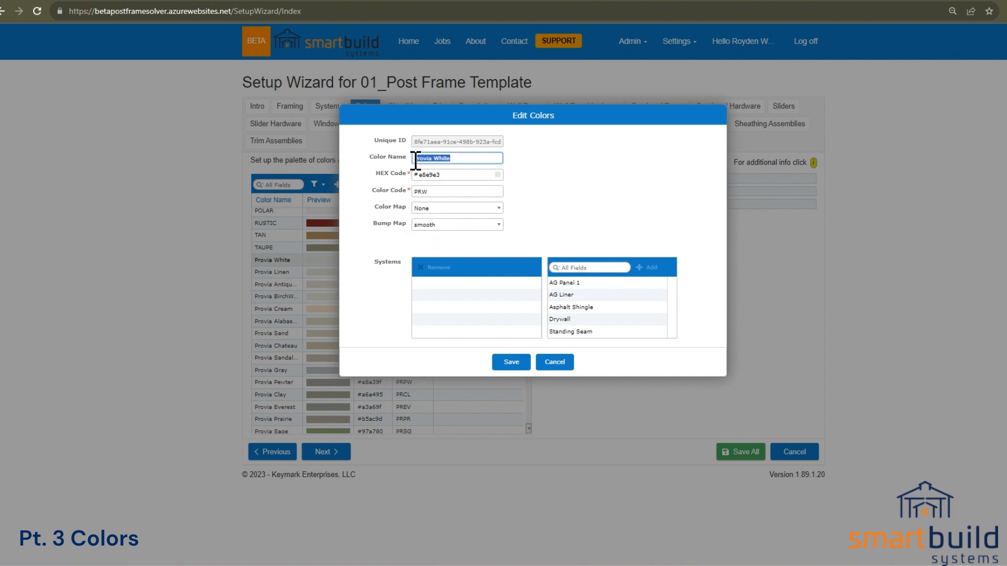
{"action": "left_click", "coordinate": [431, 159]}
{"action": "left_click", "coordinate": [554, 363]}
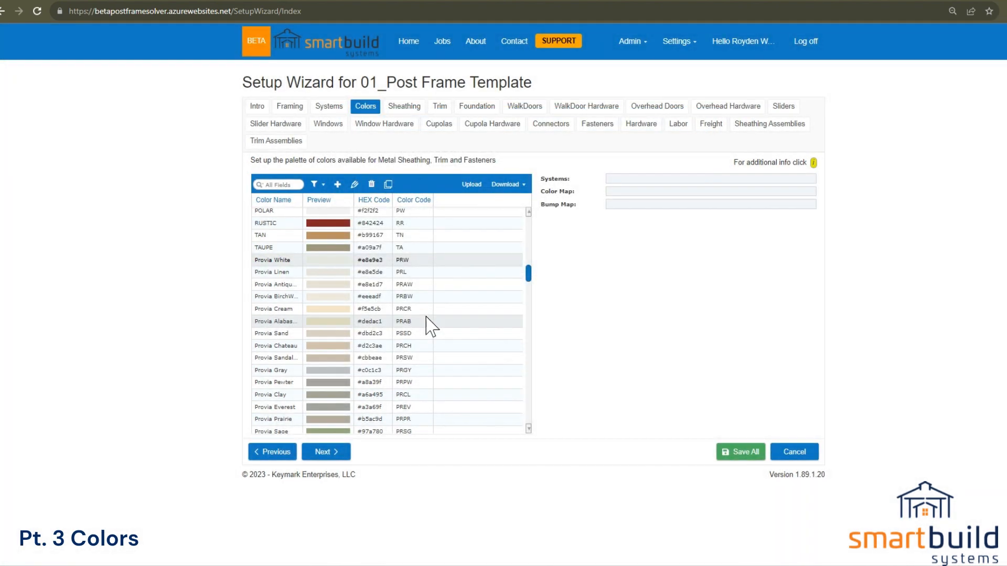
Step: Try assigning the Asphalt Shingle system to the Owens Corning Amber color, and discard the changes
{"action": "left_click_drag", "start_coordinate": [529, 274], "coordinate": [530, 305]}
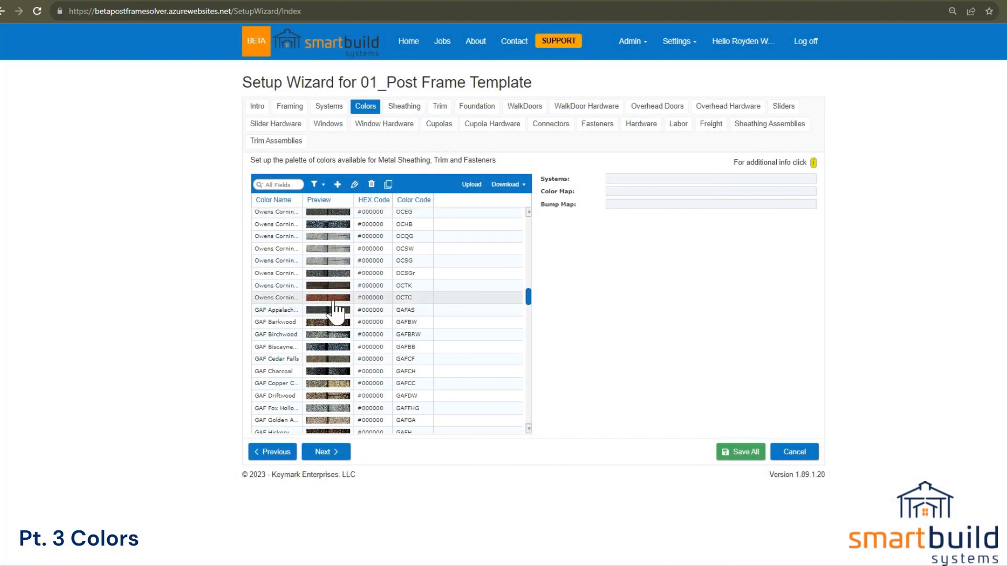
{"action": "scroll", "coordinate": [507, 333], "scroll_direction": "up", "scroll_amount": 3}
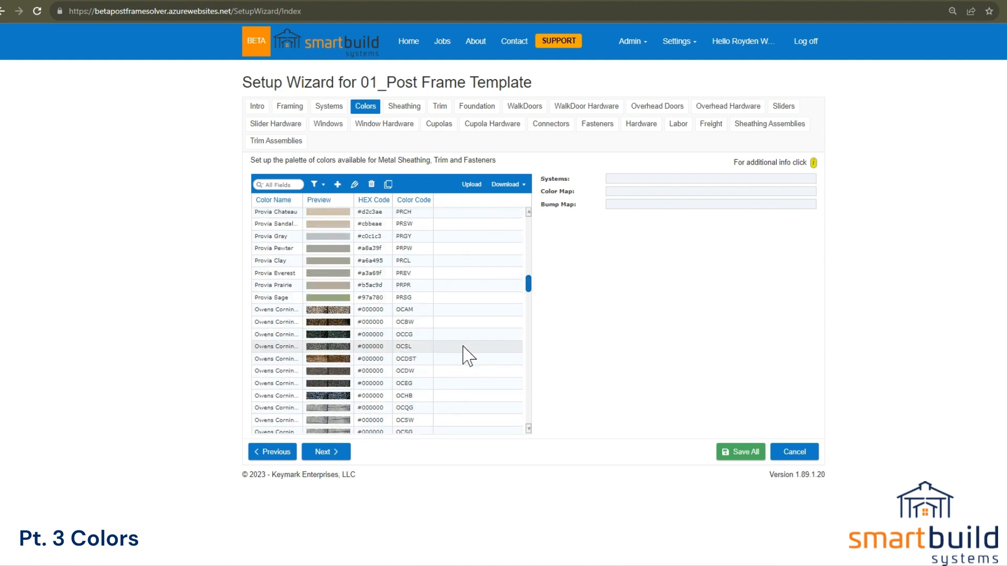
{"action": "double_click", "coordinate": [367, 314]}
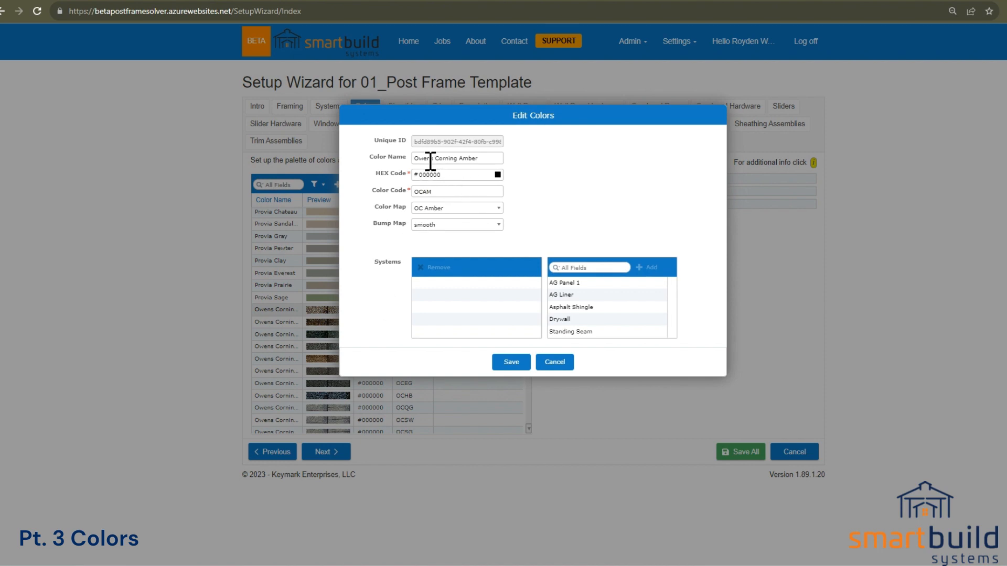
{"action": "left_click", "coordinate": [569, 308]}
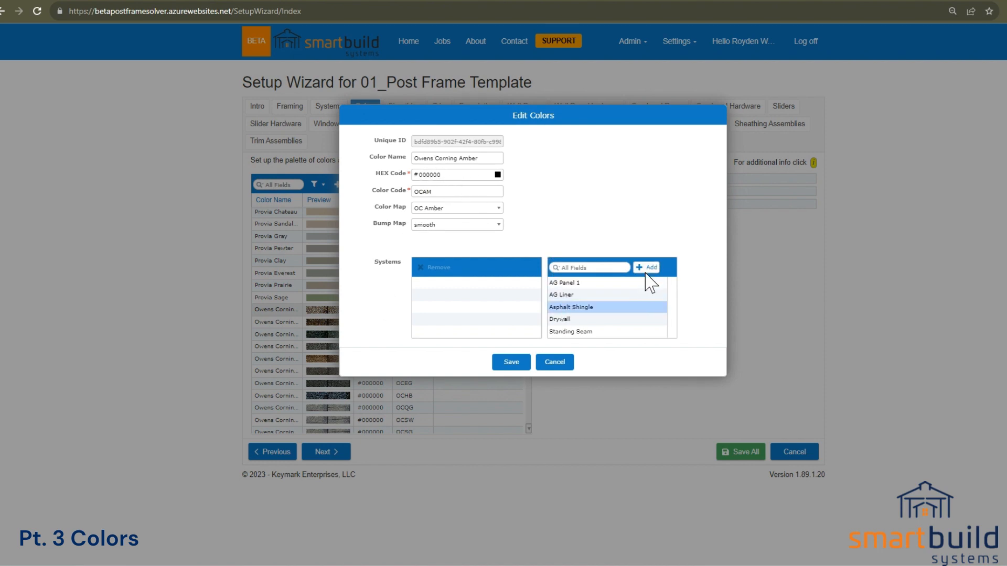
{"action": "left_click", "coordinate": [646, 270]}
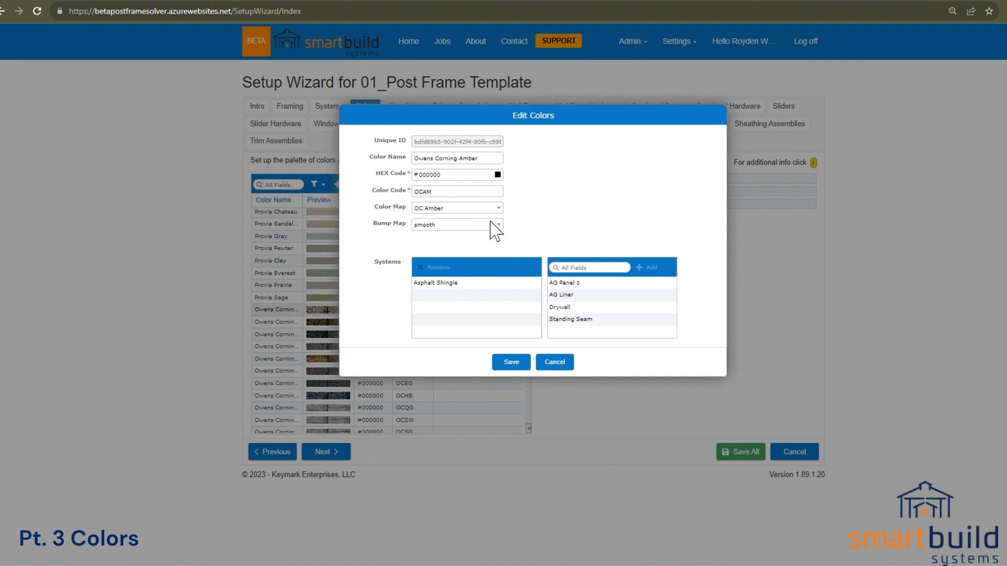
{"action": "left_click", "coordinate": [555, 365]}
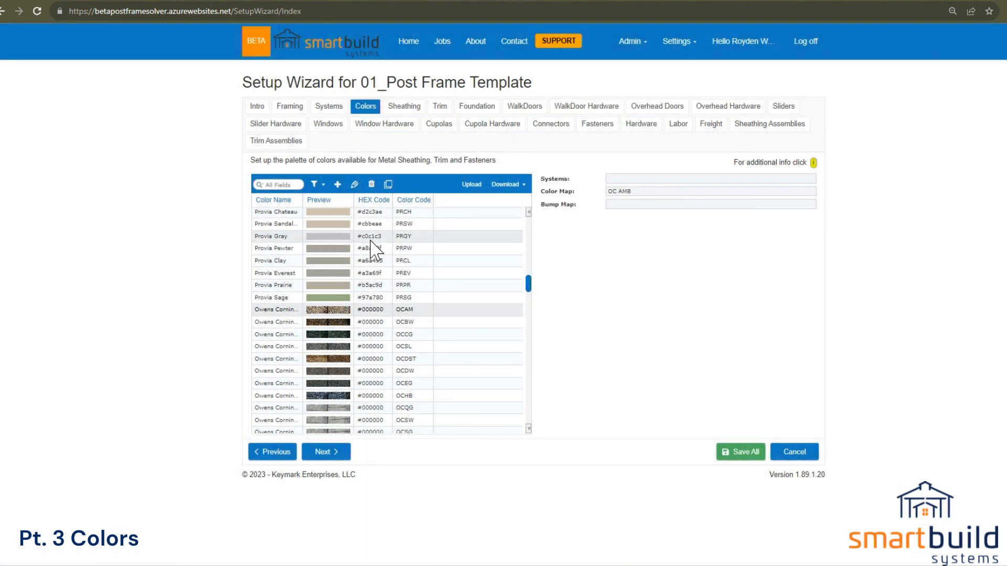
Step: Open the ASSH asphalt shingle sheathing, enable pricing by color with no system assigned, review the listed color codes, and turn it off again
{"action": "left_click", "coordinate": [408, 108]}
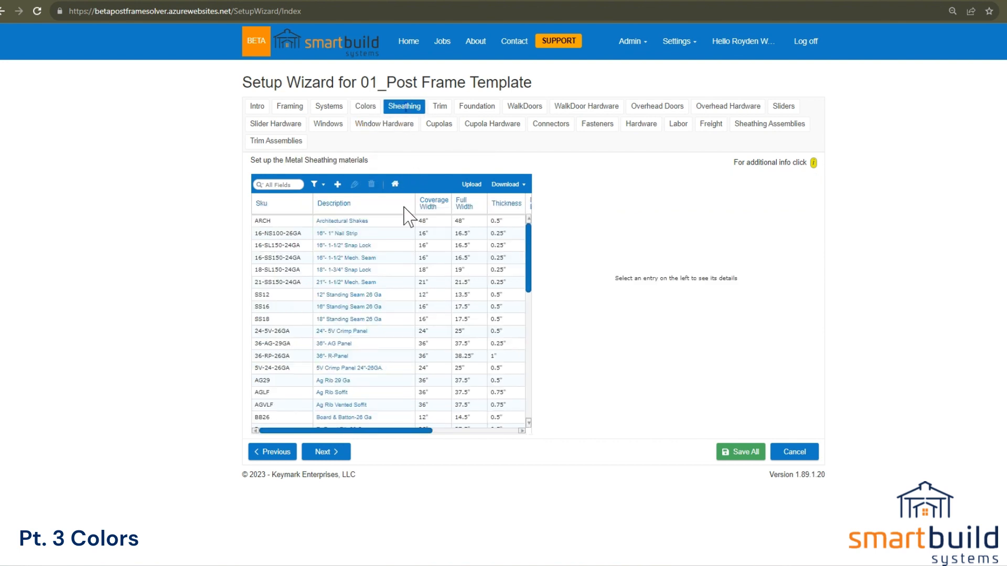
{"action": "scroll", "coordinate": [527, 309], "scroll_direction": "down", "scroll_amount": 2}
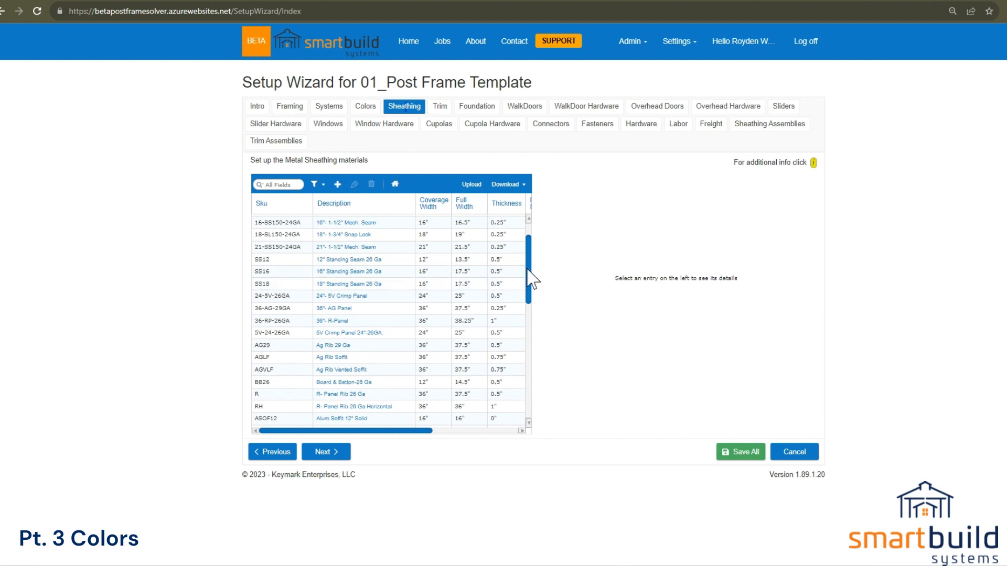
{"action": "left_click_drag", "start_coordinate": [530, 286], "coordinate": [530, 309]}
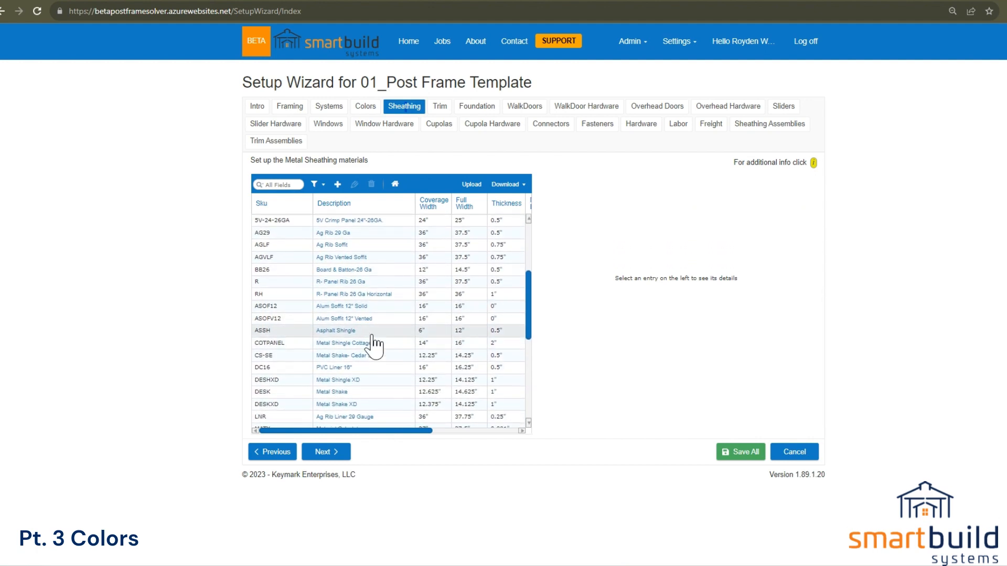
{"action": "double_click", "coordinate": [409, 332]}
{"action": "scroll", "coordinate": [474, 414], "scroll_direction": "down", "scroll_amount": 2}
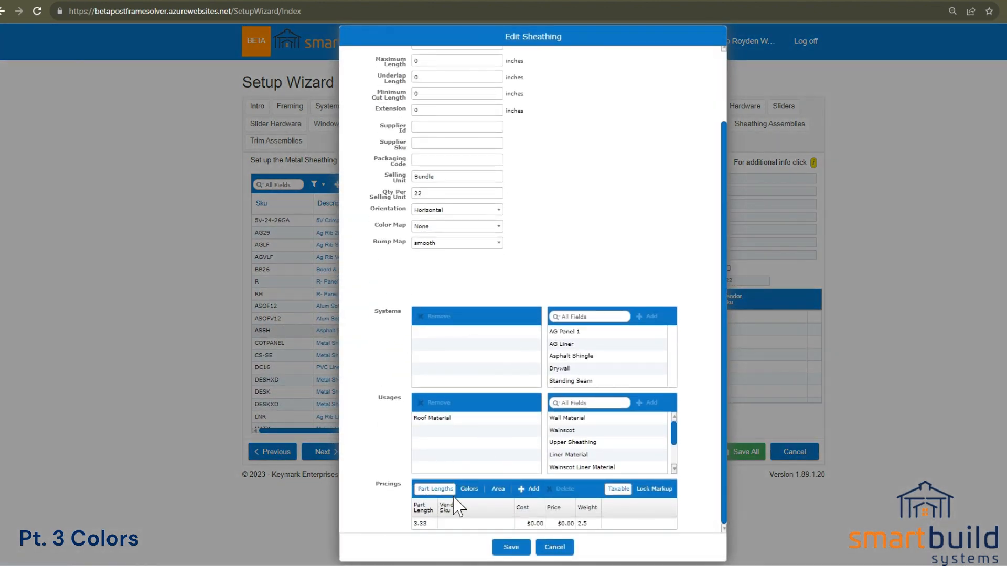
{"action": "left_click", "coordinate": [472, 492]}
{"action": "scroll", "coordinate": [462, 512], "scroll_direction": "down", "scroll_amount": 8}
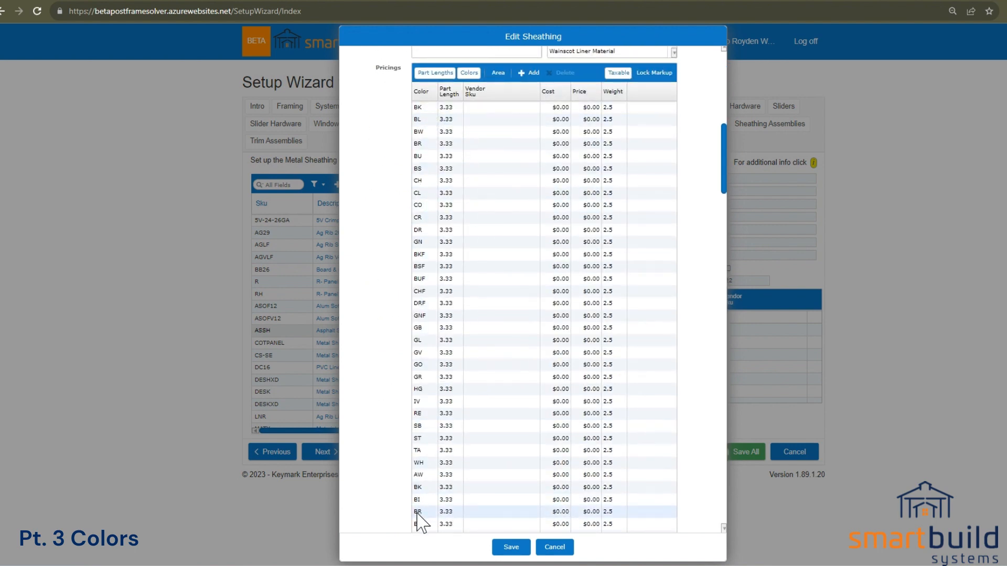
{"action": "left_click", "coordinate": [470, 73]}
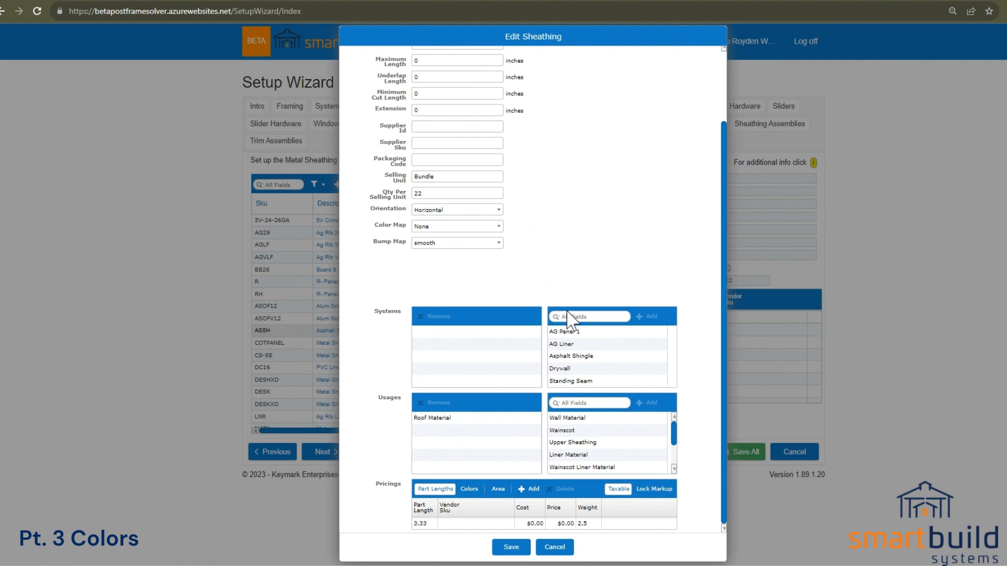
Step: Try assigning the Asphalt Shingle system to the ASSH sheathing with pricing by color, and close the form
{"action": "left_click", "coordinate": [583, 357]}
{"action": "left_click", "coordinate": [649, 317]}
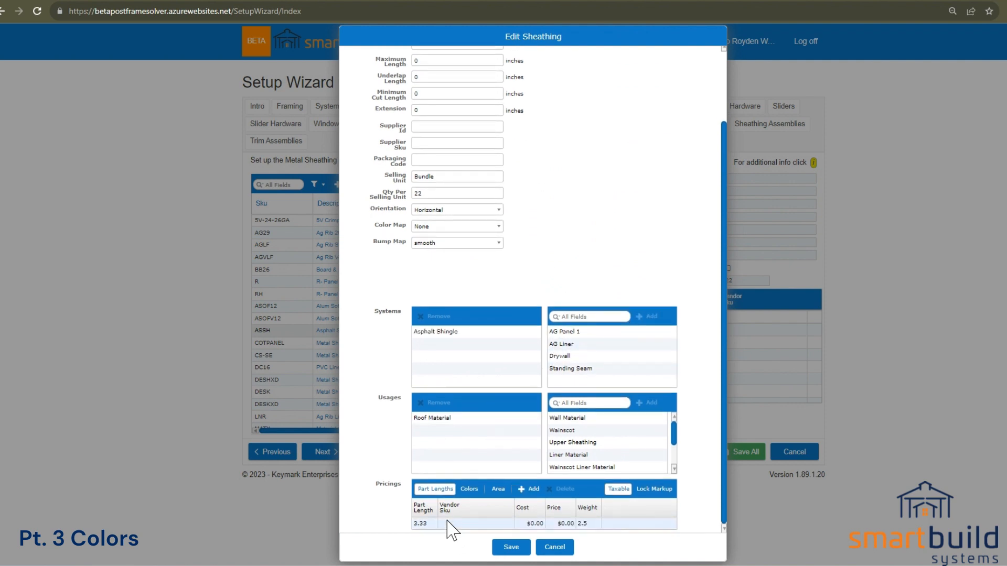
{"action": "left_click", "coordinate": [467, 503]}
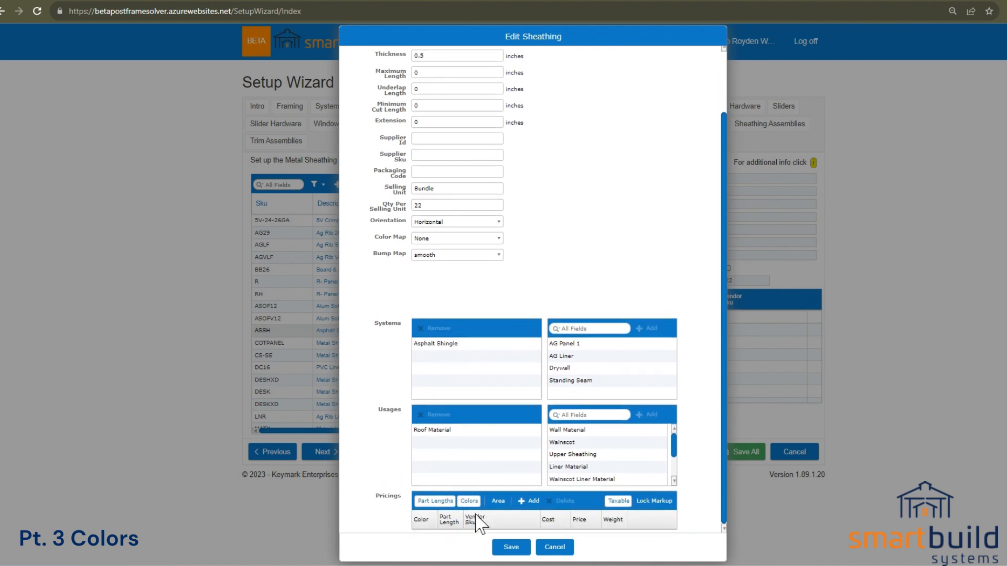
{"action": "left_click", "coordinate": [511, 547]}
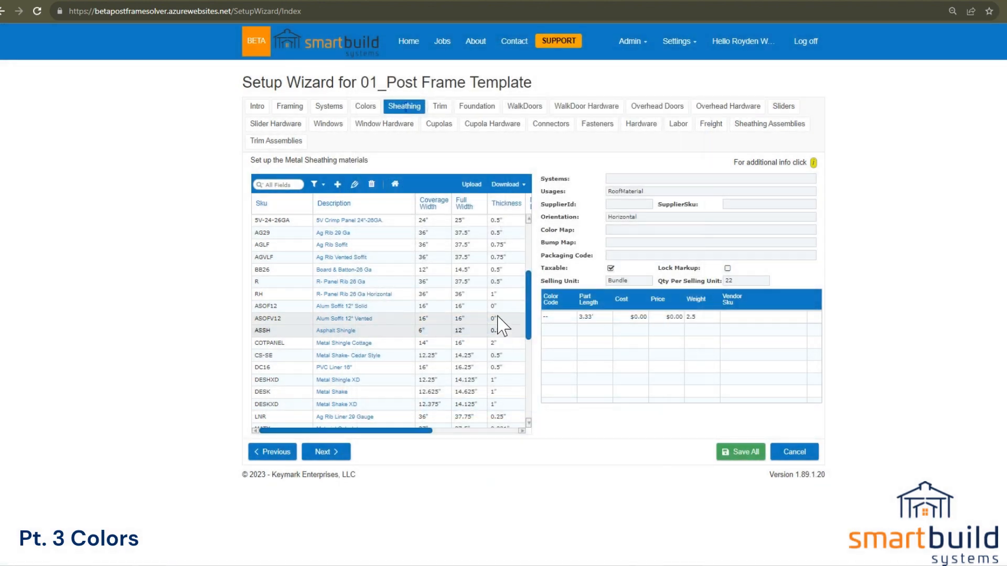
Step: Return to the color palette, look through its Provia and Owens Corning entries, and download the palette as a CSV file
{"action": "left_click", "coordinate": [370, 109]}
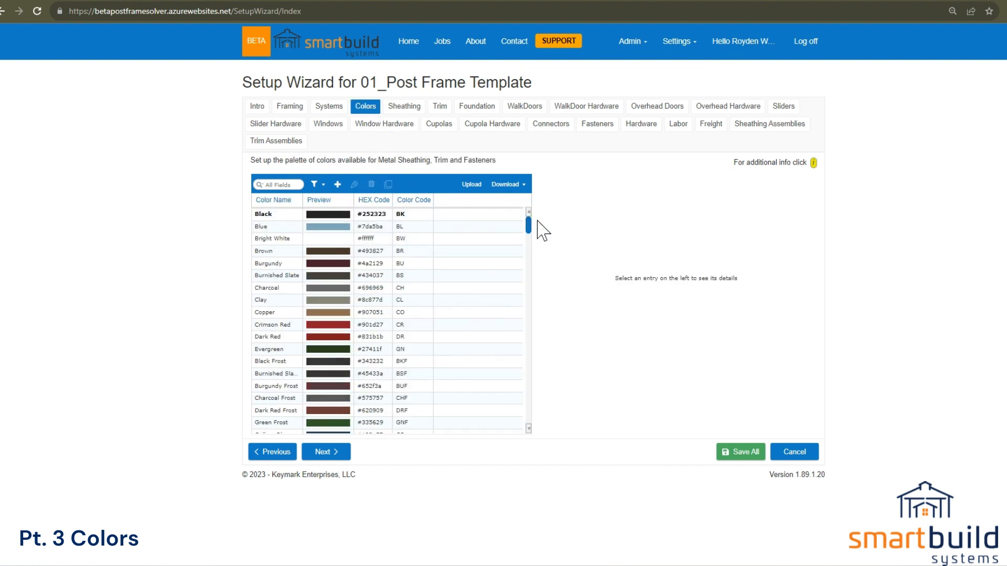
{"action": "left_click_drag", "start_coordinate": [529, 223], "coordinate": [530, 205]}
{"action": "left_click_drag", "start_coordinate": [528, 225], "coordinate": [529, 289]}
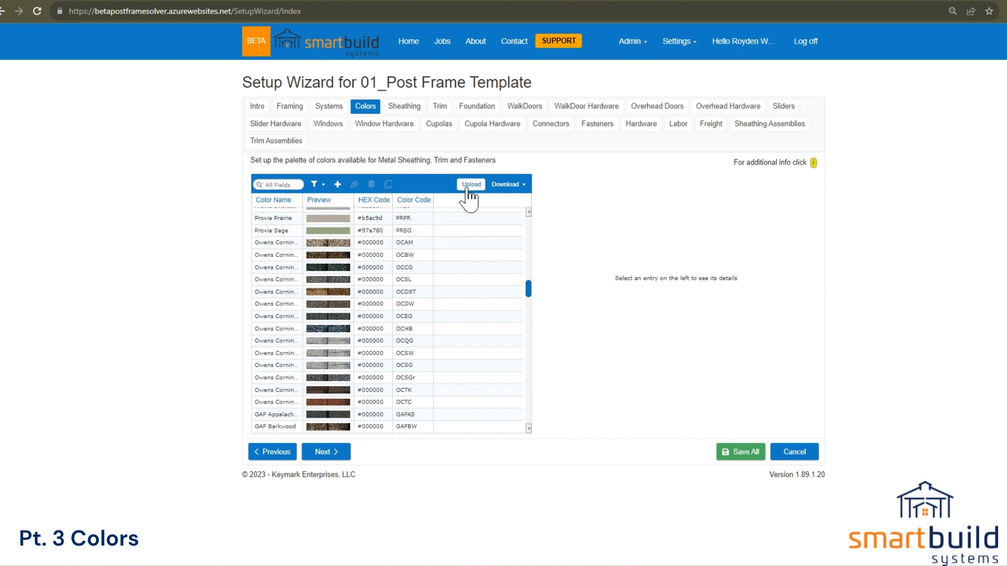
{"action": "left_click", "coordinate": [506, 185]}
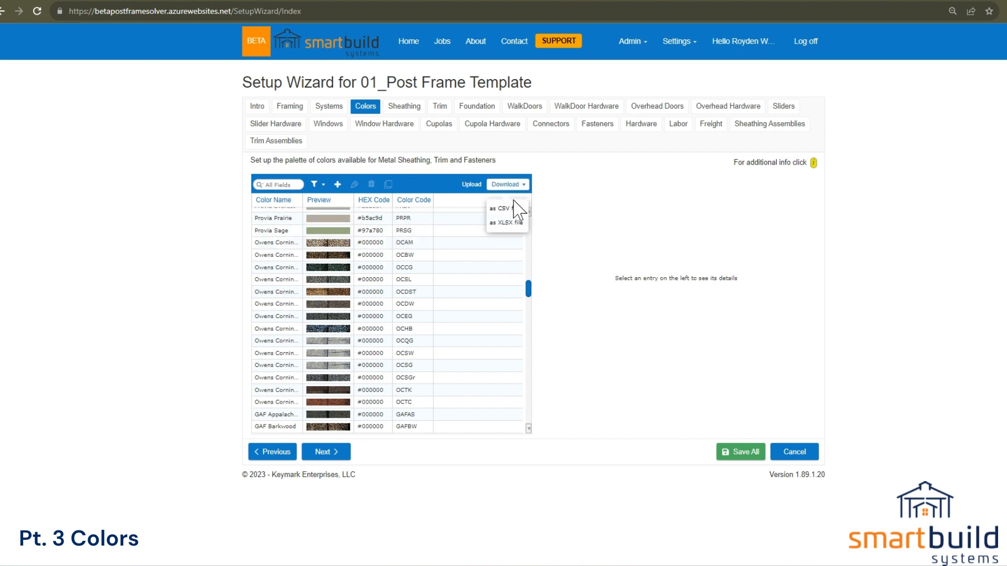
{"action": "left_click", "coordinate": [513, 223]}
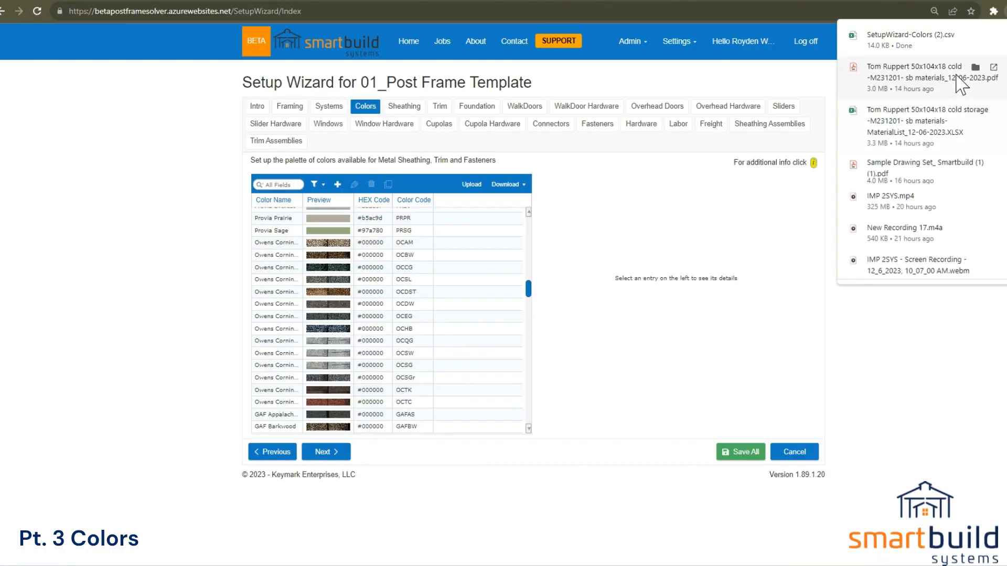
Step: Open the downloaded SetupWizard-Colors (2).csv in Excel and widen its Unique ID and Color Name columns to examine the color data
{"action": "left_click", "coordinate": [939, 47]}
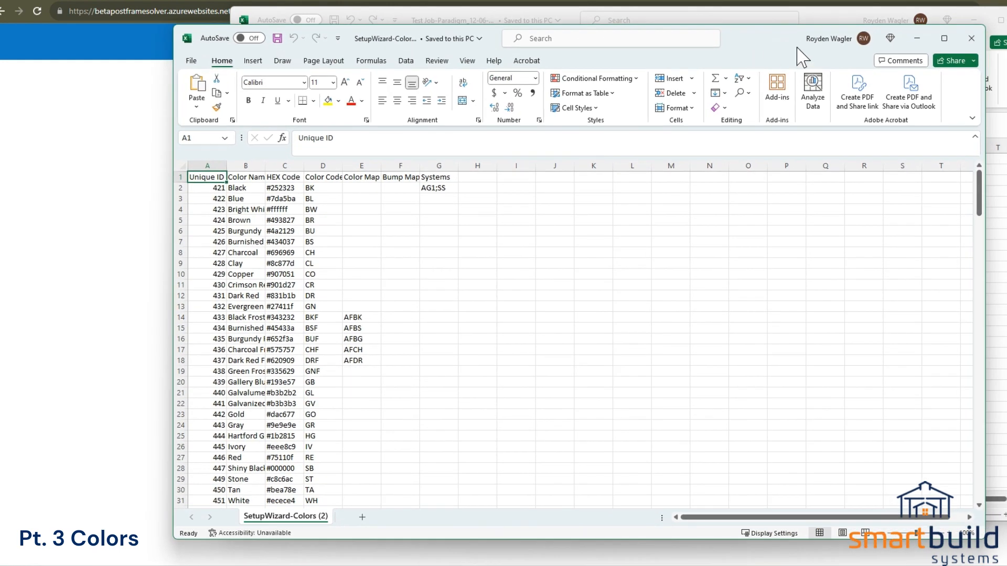
{"action": "left_click", "coordinate": [973, 17]}
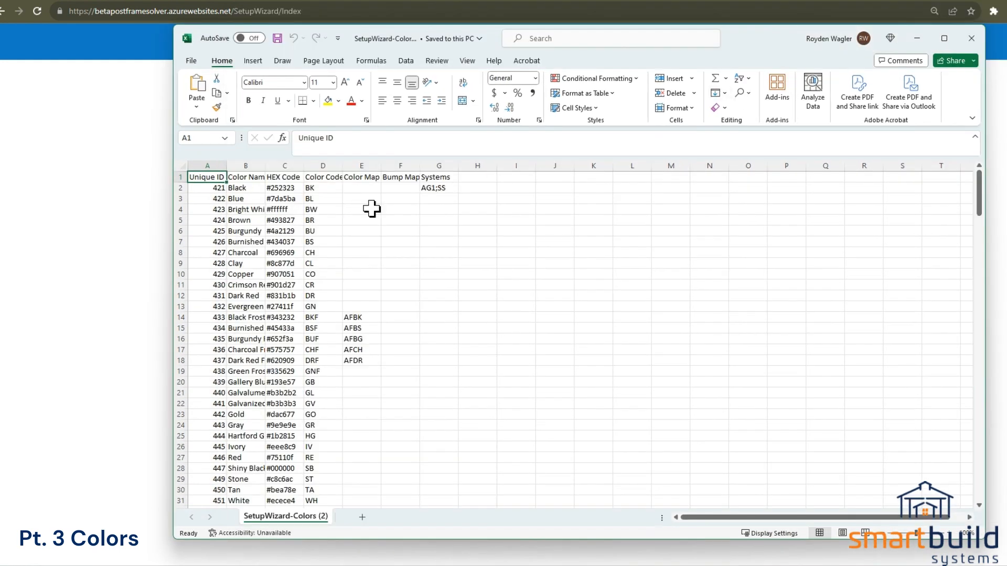
{"action": "left_click_drag", "start_coordinate": [226, 165], "coordinate": [222, 503]}
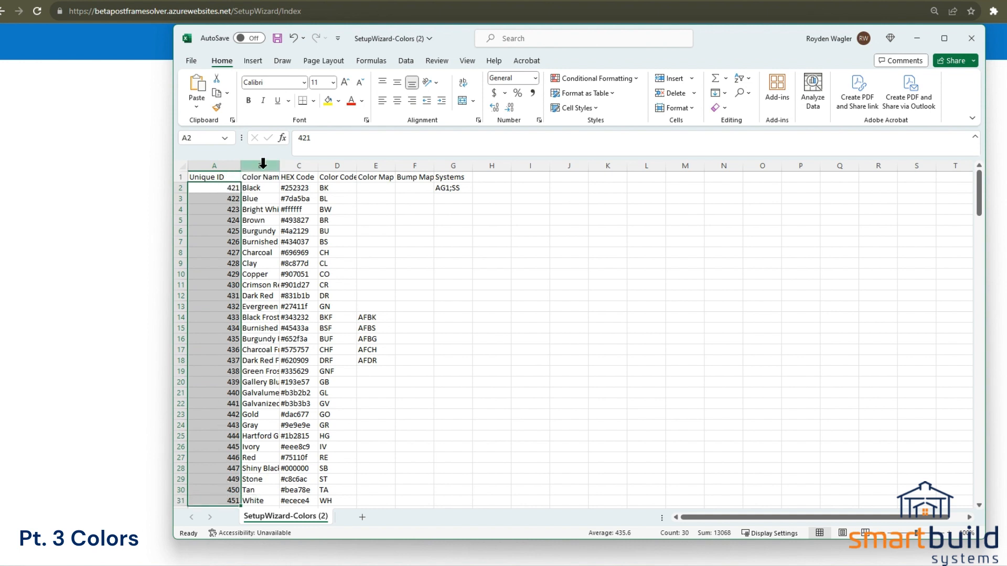
{"action": "double_click", "coordinate": [280, 166]}
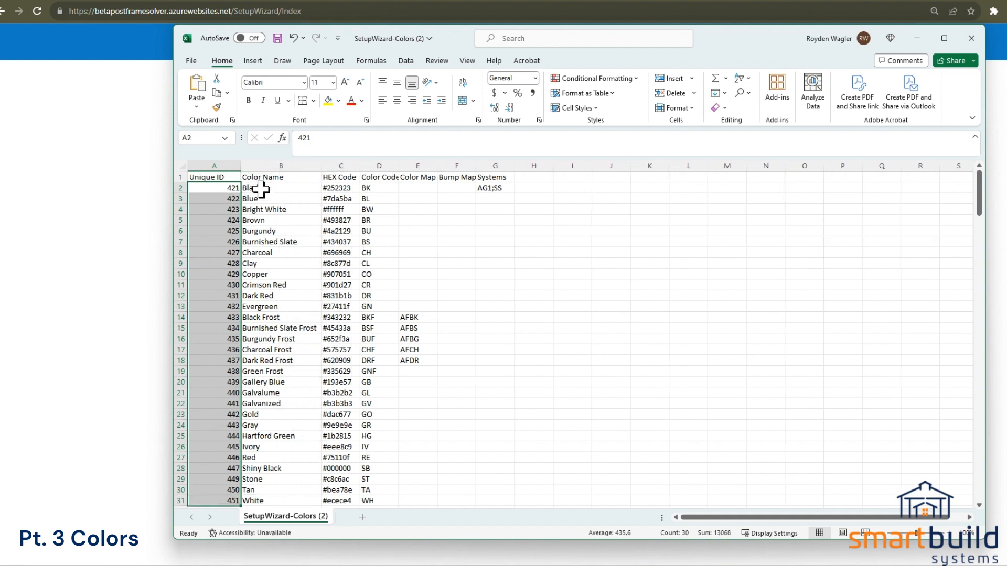
{"action": "left_click", "coordinate": [346, 188]}
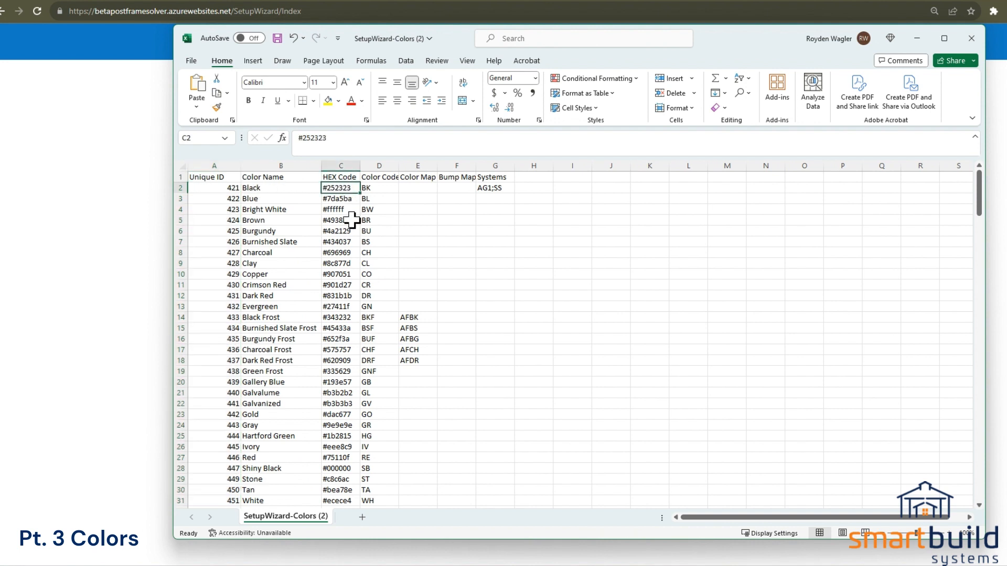
Step: Widen the Systems column in the exported color spreadsheet and compare its system keys with the Setup Wizard's Systems list
{"action": "left_click", "coordinate": [374, 188]}
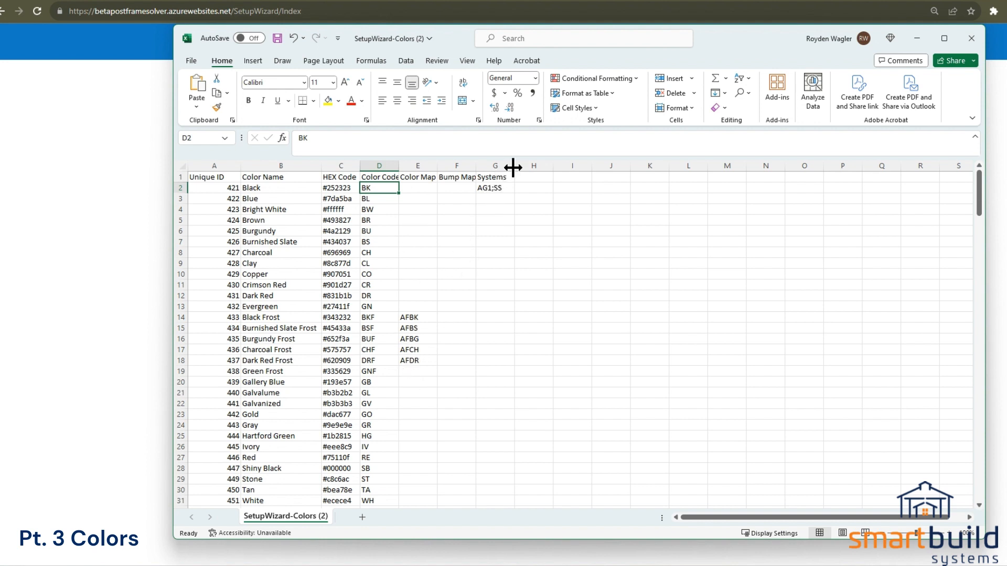
{"action": "left_click_drag", "start_coordinate": [514, 166], "coordinate": [518, 166]}
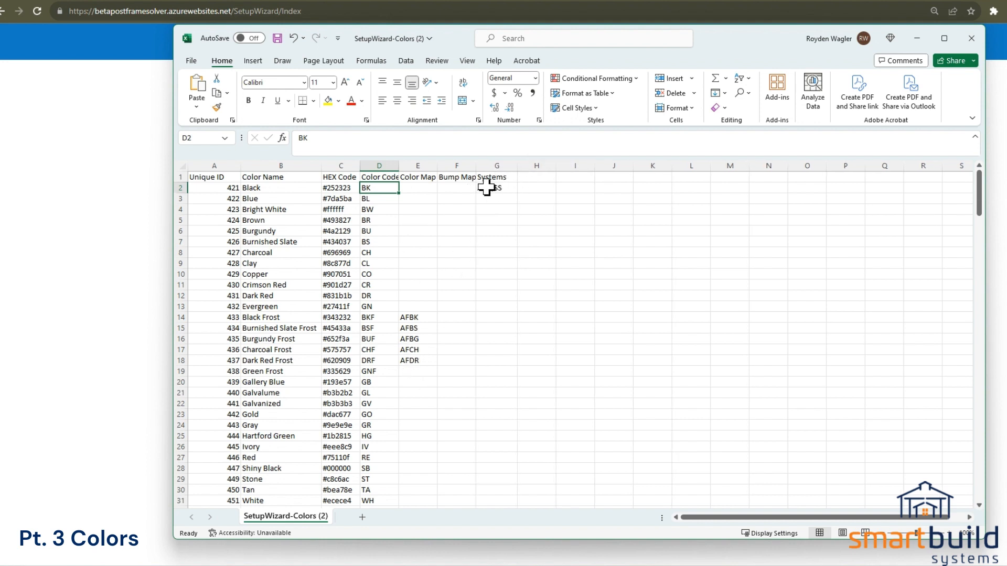
{"action": "left_click_drag", "start_coordinate": [698, 46], "coordinate": [602, 198]}
{"action": "left_click", "coordinate": [329, 107]}
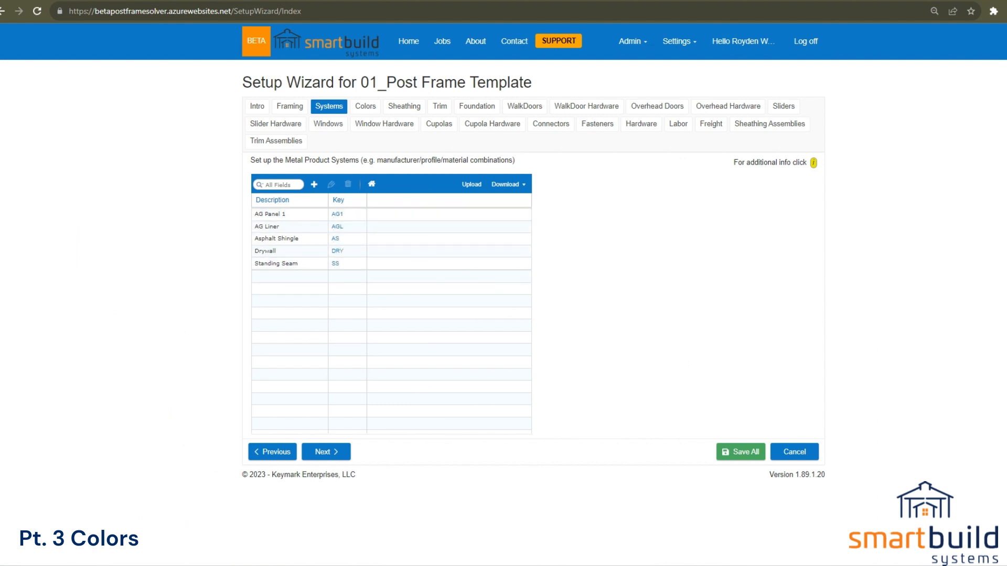
{"action": "left_click", "coordinate": [611, 540]}
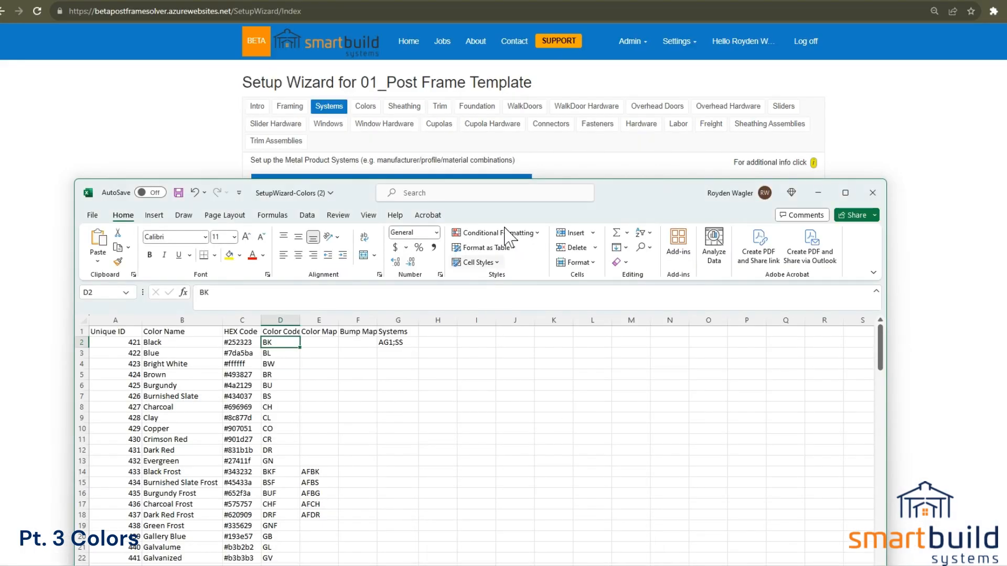
{"action": "left_click_drag", "start_coordinate": [632, 204], "coordinate": [660, 95]}
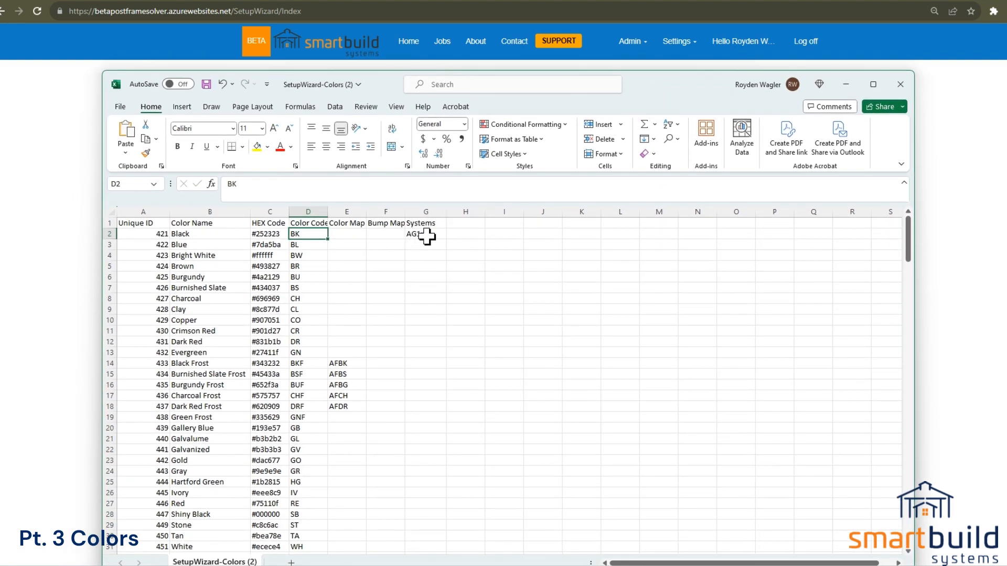
Step: Look through the spreadsheet's color rows down to the Provia and Owens Corning entries, and select the Black color's data from A2 to G2
{"action": "scroll", "coordinate": [437, 353], "scroll_direction": "down", "scroll_amount": 7}
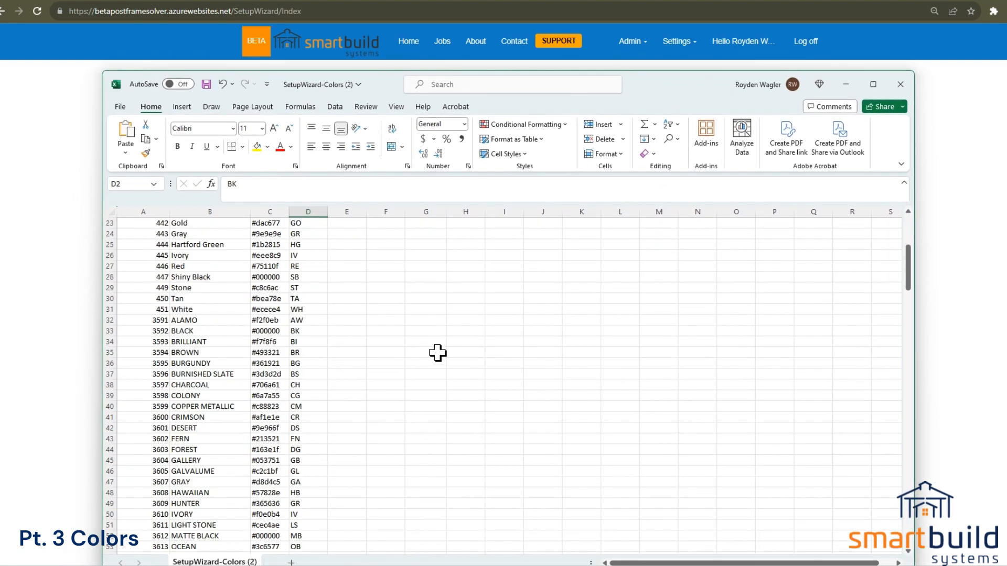
{"action": "scroll", "coordinate": [437, 353], "scroll_direction": "down", "scroll_amount": 11}
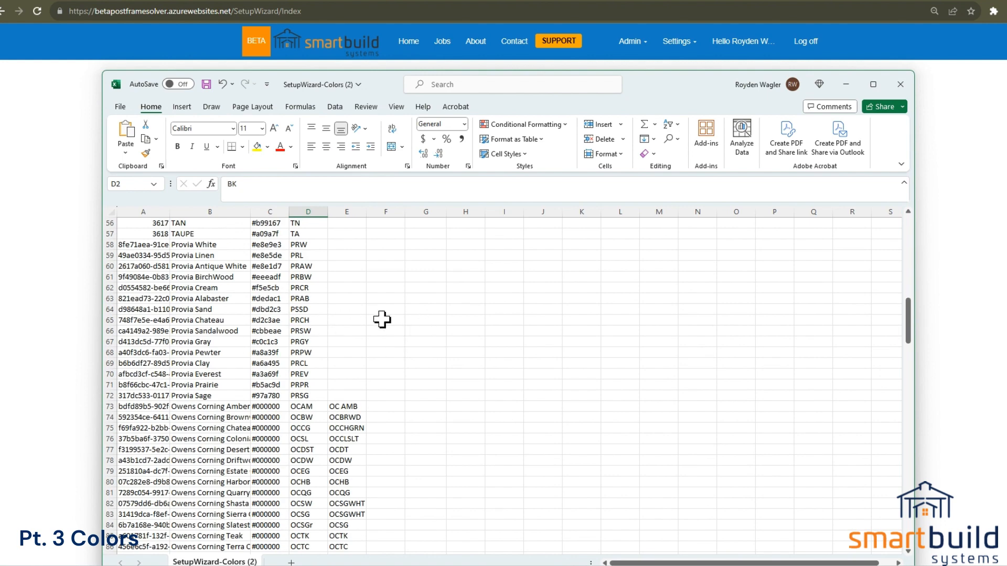
{"action": "scroll", "coordinate": [408, 372], "scroll_direction": "up", "scroll_amount": 11}
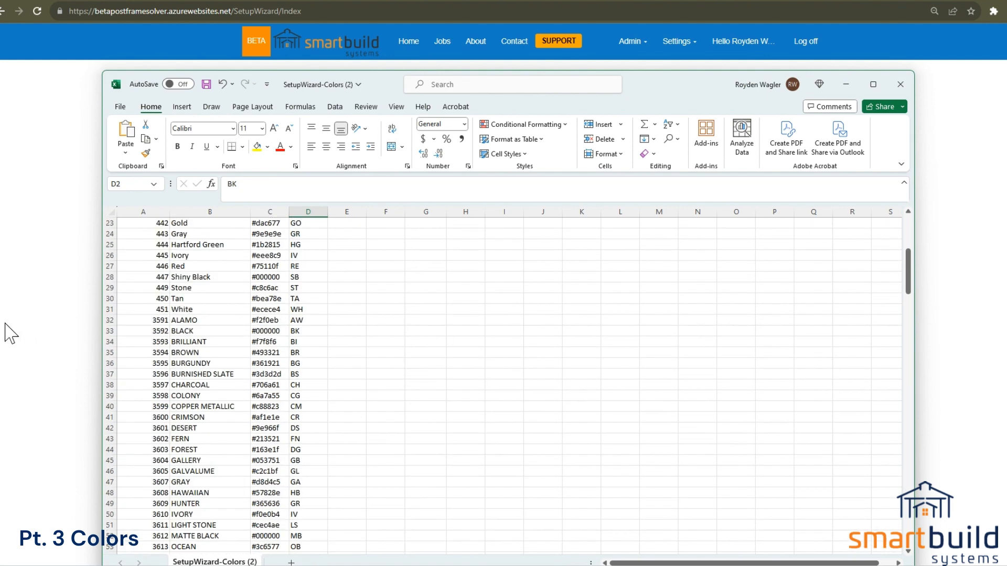
{"action": "scroll", "coordinate": [361, 301], "scroll_direction": "up", "scroll_amount": 7}
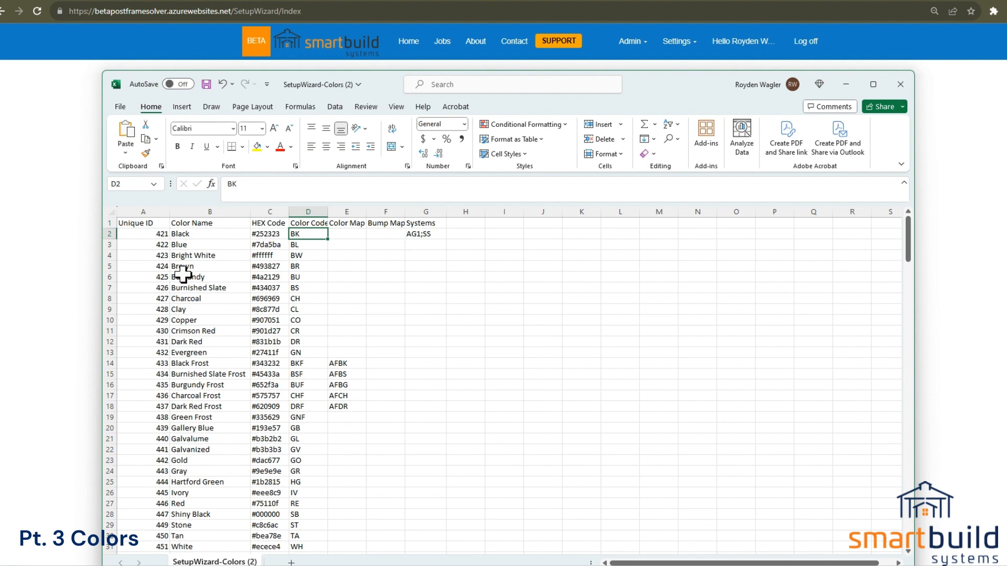
{"action": "left_click_drag", "start_coordinate": [148, 234], "coordinate": [416, 233]}
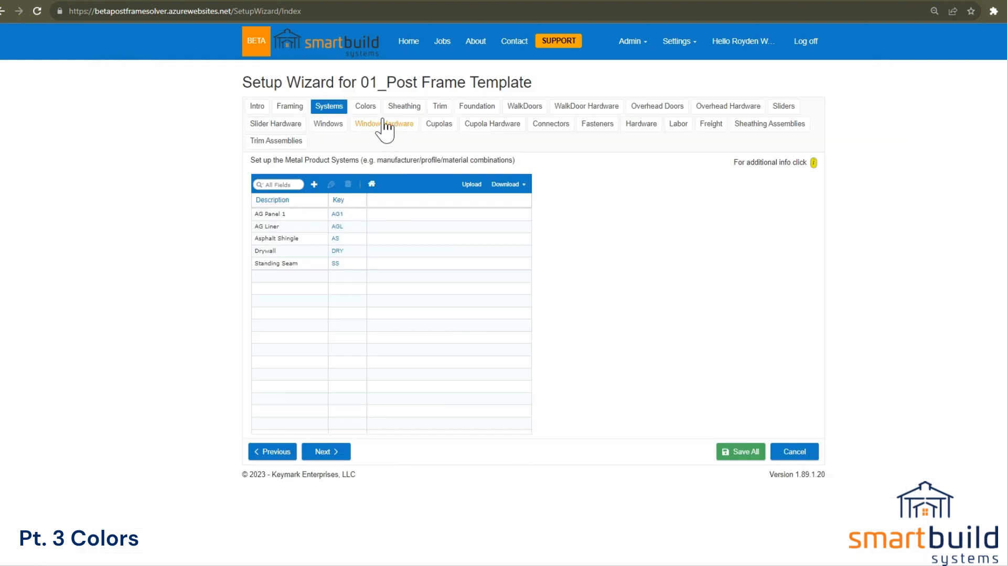
Step: Compare the Setup Wizard's color palette with the spreadsheet, and select the frost colors' color map codes in E14 to E18
{"action": "left_click", "coordinate": [363, 109]}
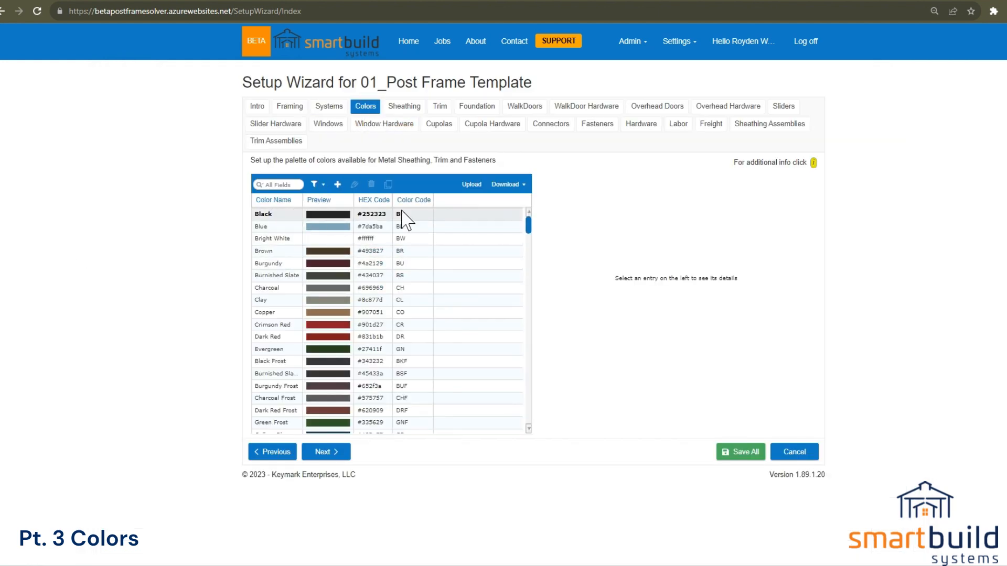
{"action": "mouse_move", "coordinate": [485, 564]}
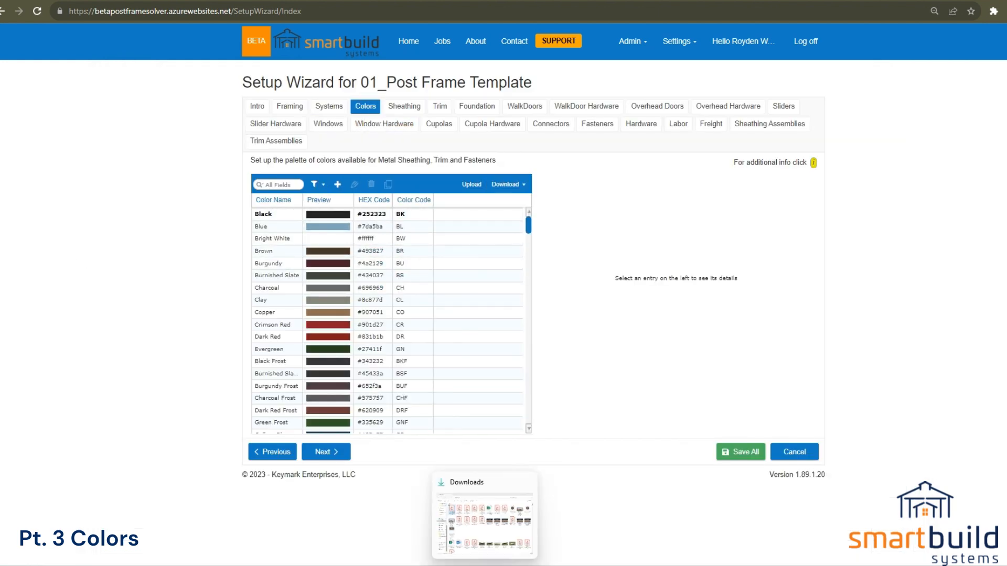
{"action": "left_click", "coordinate": [595, 540]}
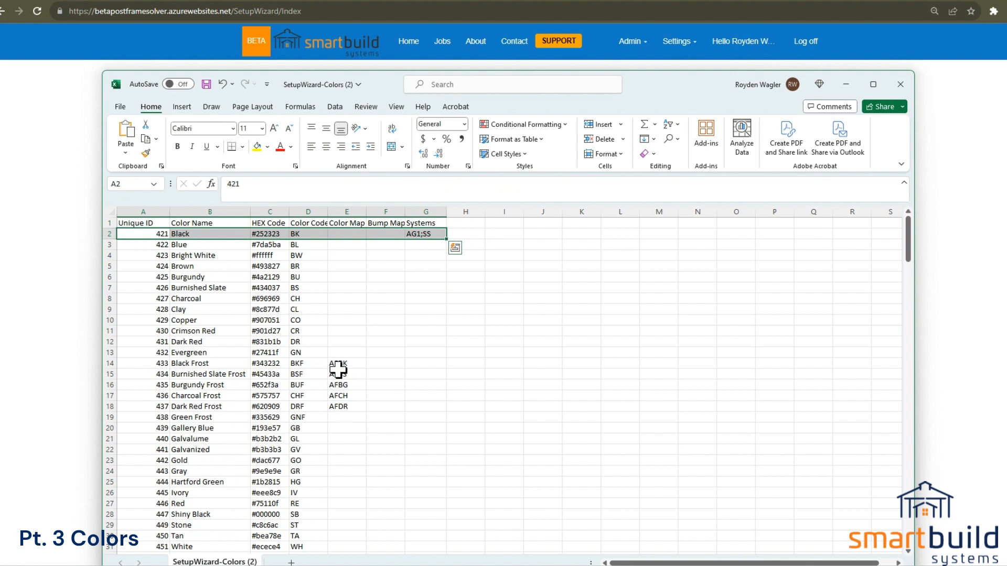
{"action": "left_click_drag", "start_coordinate": [341, 364], "coordinate": [345, 409]}
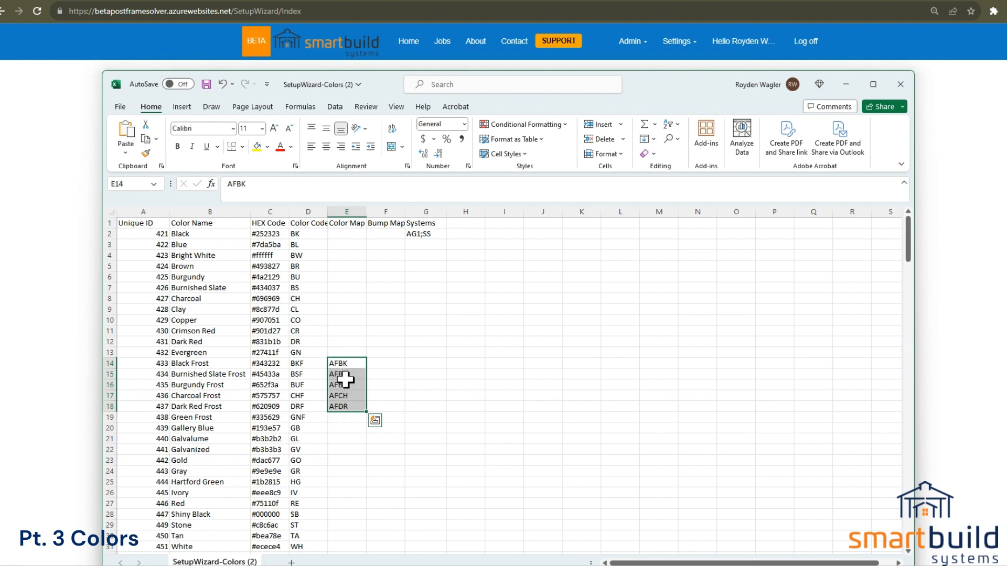
Step: Check the Admin options in the Setup Wizard, open the Burnished Slate Frost color and browse its available color maps
{"action": "left_click", "coordinate": [83, 313]}
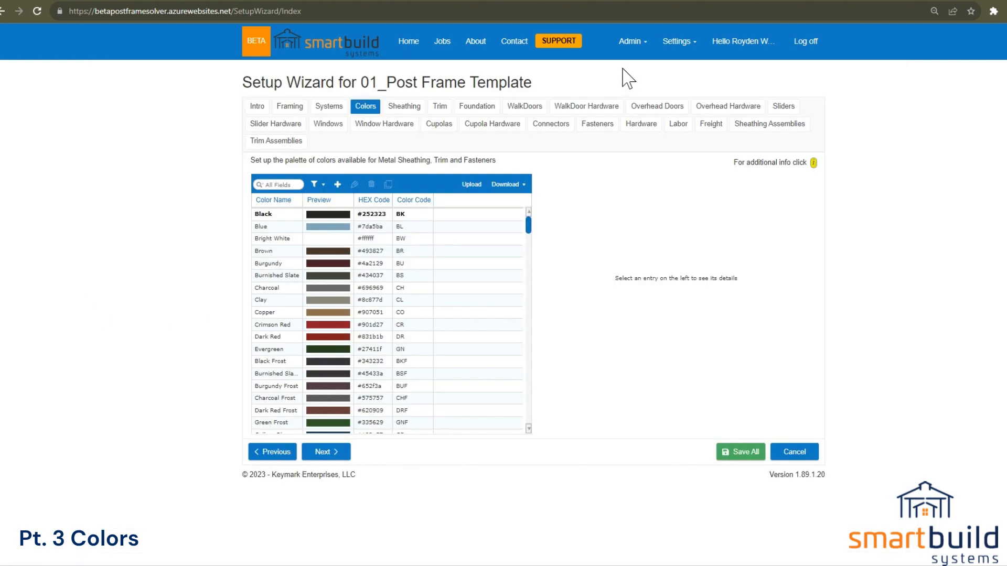
{"action": "left_click", "coordinate": [622, 51]}
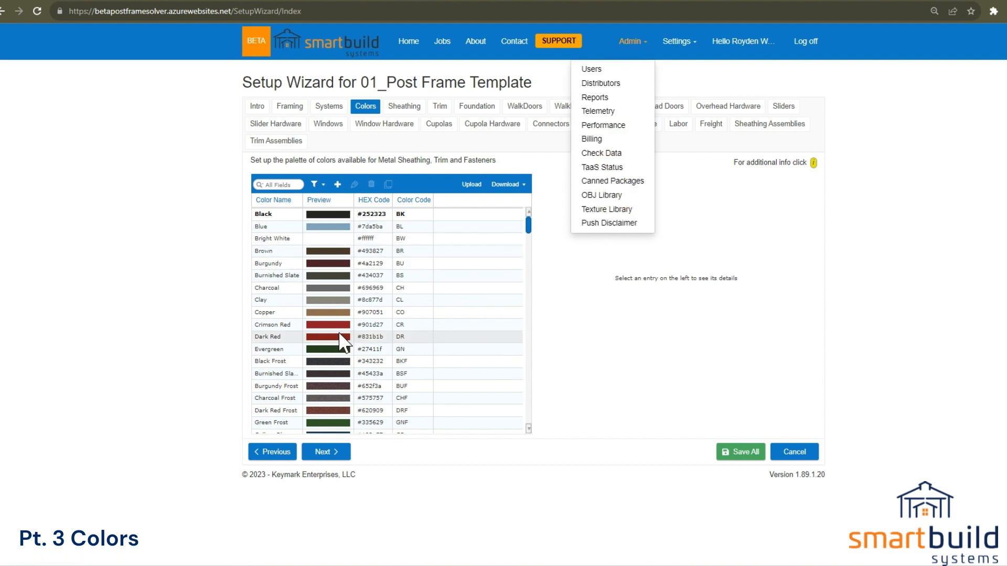
{"action": "double_click", "coordinate": [365, 376]}
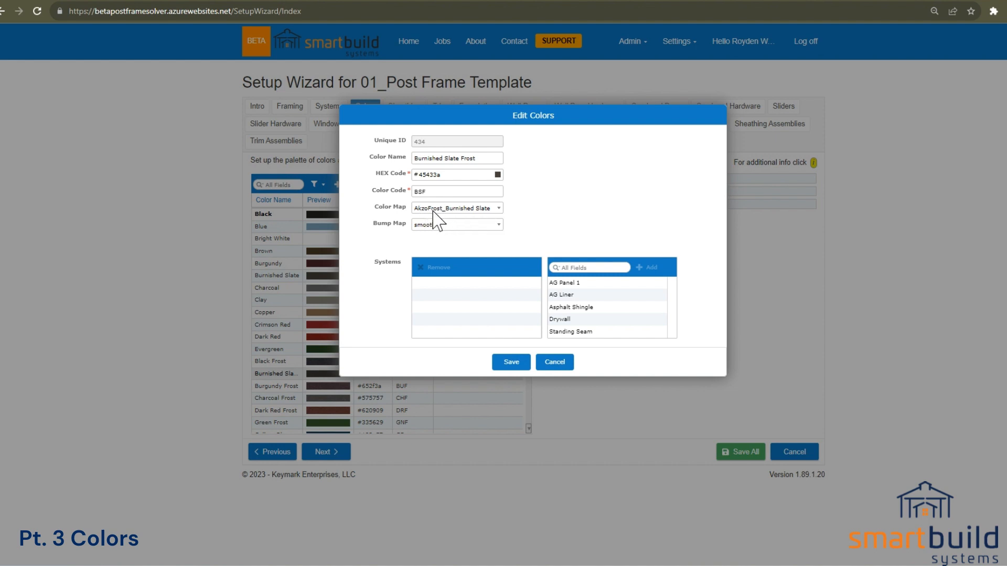
{"action": "left_click", "coordinate": [433, 210]}
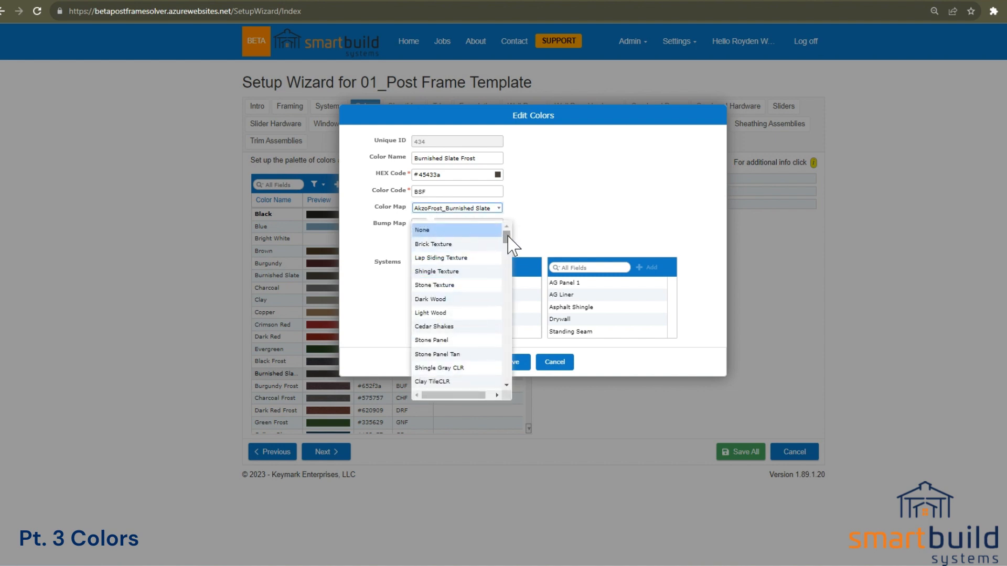
{"action": "mouse_move", "coordinate": [507, 236]}
{"action": "left_mouse_down"}
{"action": "mouse_move", "coordinate": [516, 377]}
{"action": "mouse_move", "coordinate": [507, 236]}
{"action": "left_mouse_up"}
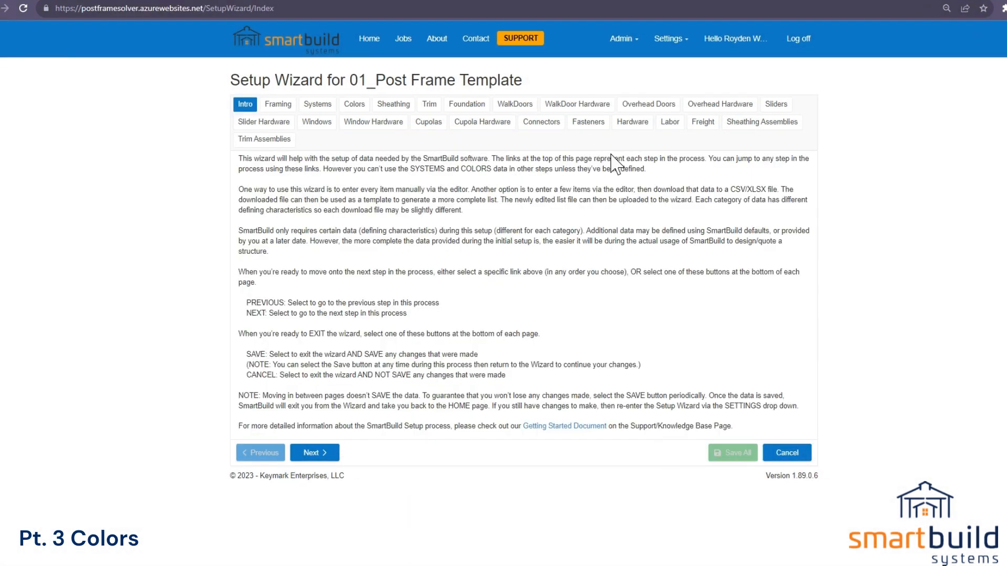
Step: From the Colors settings on the non-beta site, darken the Black color to RGB 10, 10, 10 and save it
{"action": "left_click", "coordinate": [671, 46]}
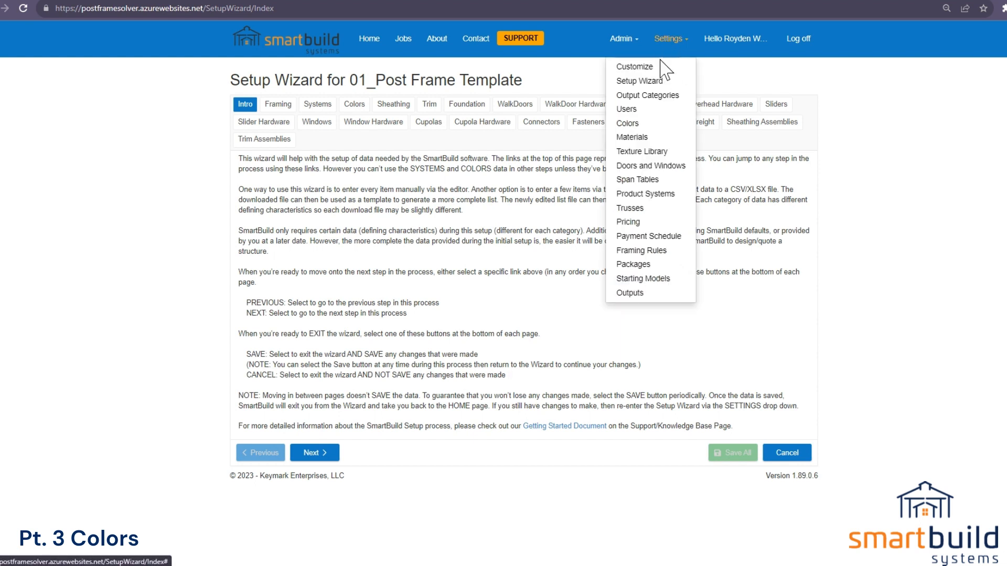
{"action": "left_click", "coordinate": [629, 124]}
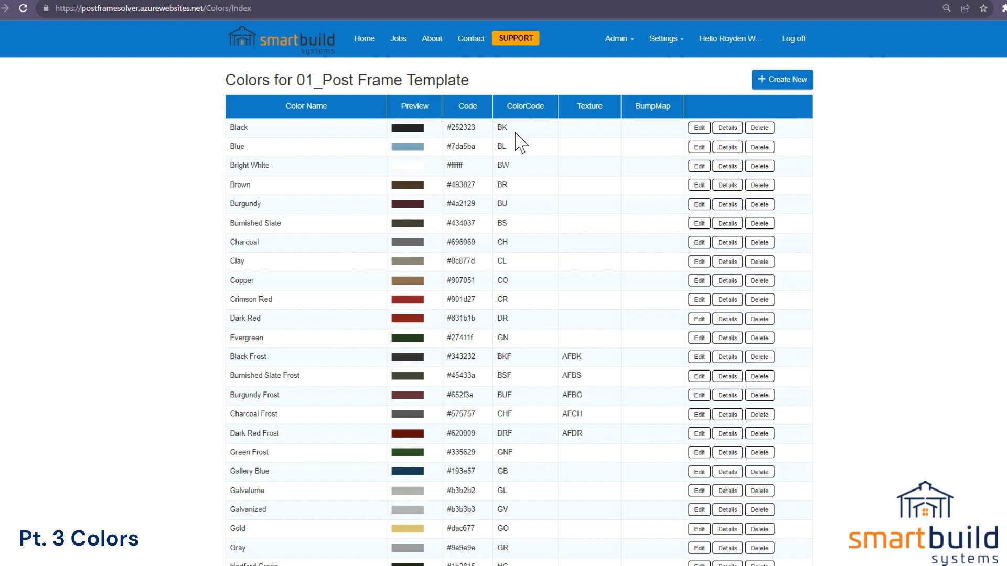
{"action": "left_click", "coordinate": [698, 130]}
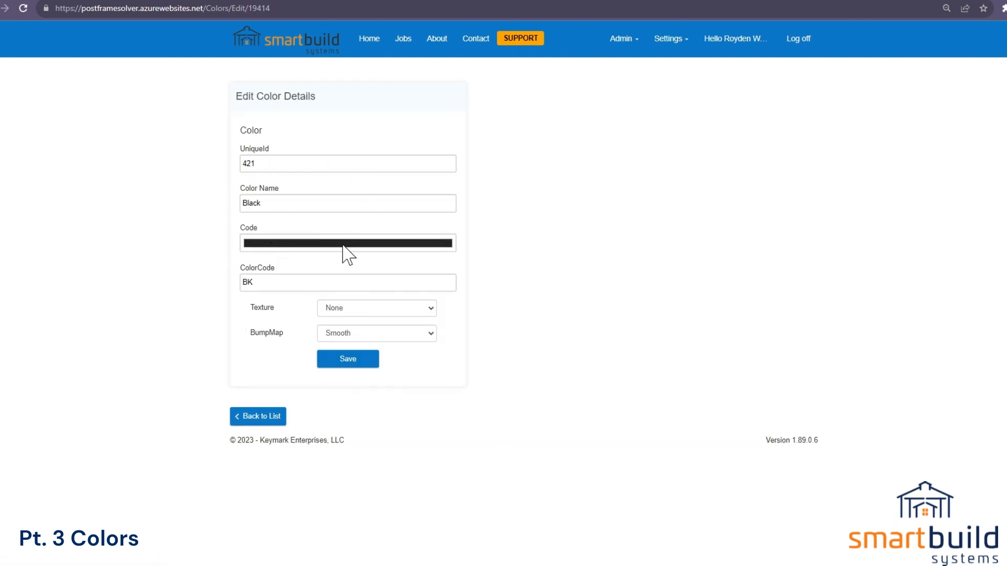
{"action": "left_click", "coordinate": [277, 244]}
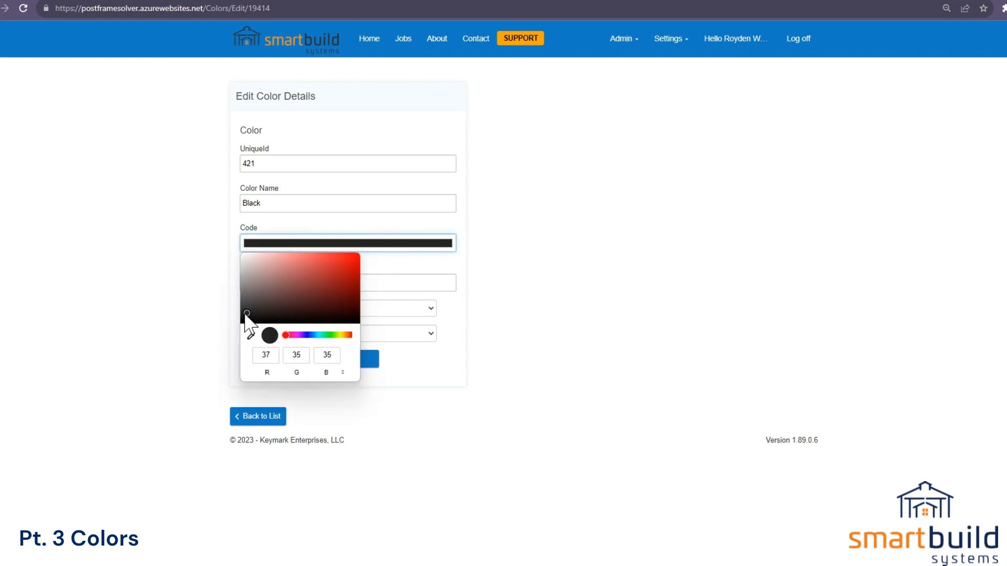
{"action": "mouse_move", "coordinate": [247, 315]}
{"action": "left_mouse_down"}
{"action": "mouse_move", "coordinate": [256, 309]}
{"action": "mouse_move", "coordinate": [246, 320]}
{"action": "left_mouse_up"}
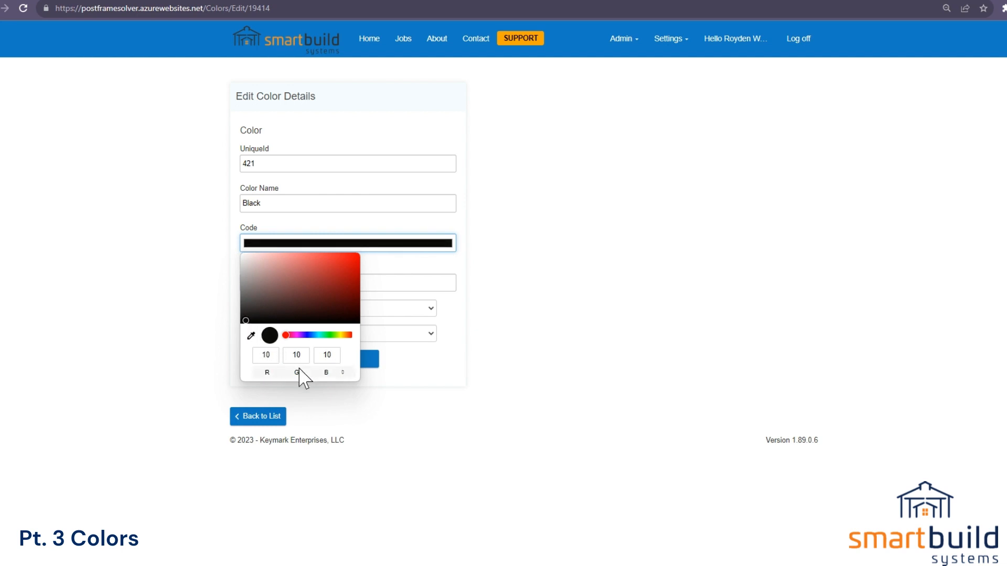
{"action": "left_click", "coordinate": [413, 399]}
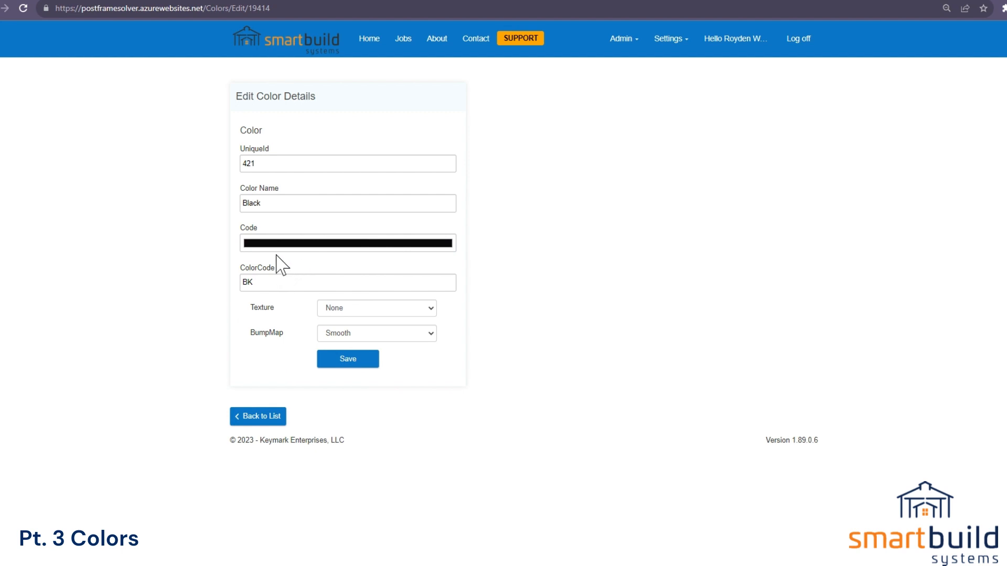
{"action": "left_click", "coordinate": [295, 242]}
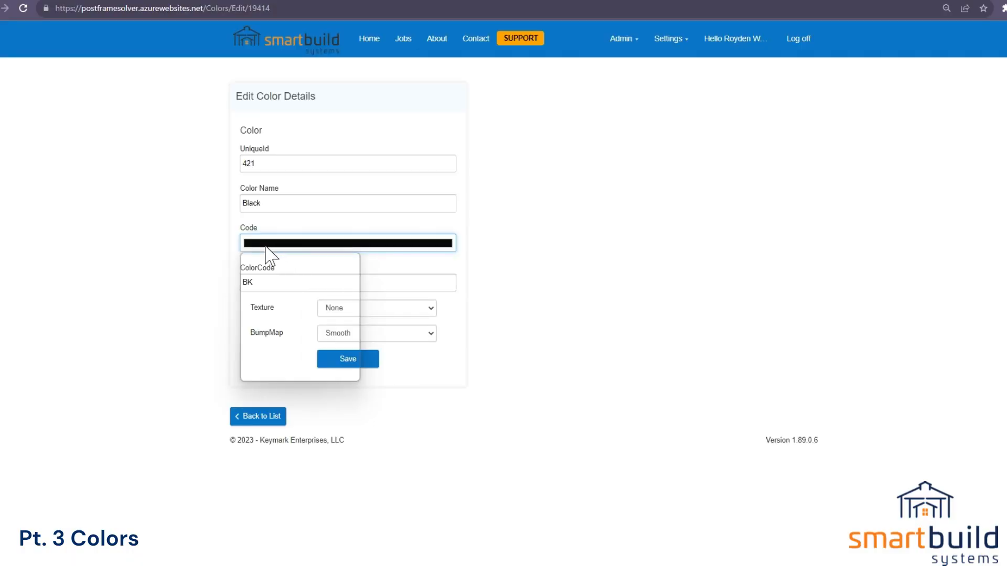
{"action": "left_click", "coordinate": [383, 265]}
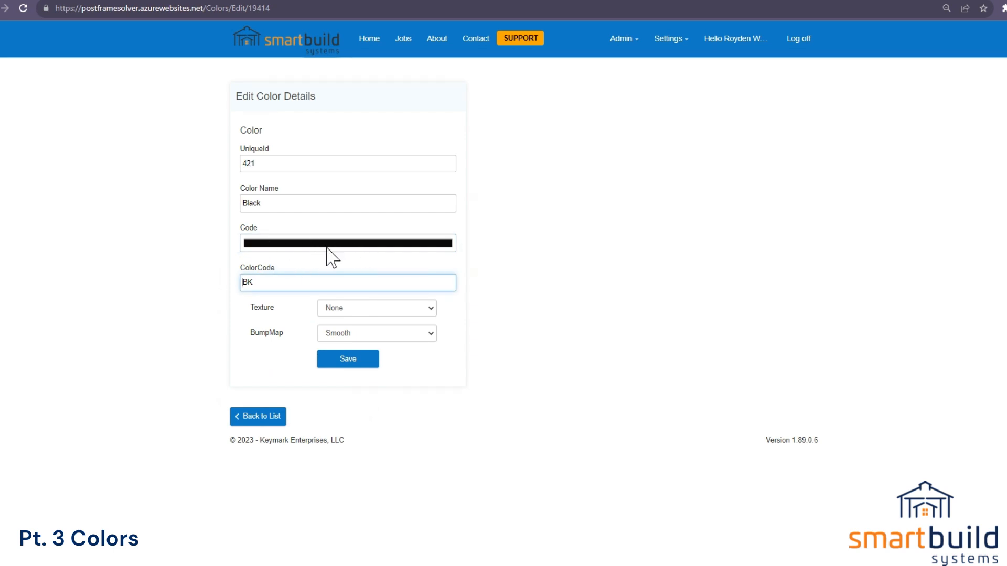
{"action": "left_click", "coordinate": [354, 361]}
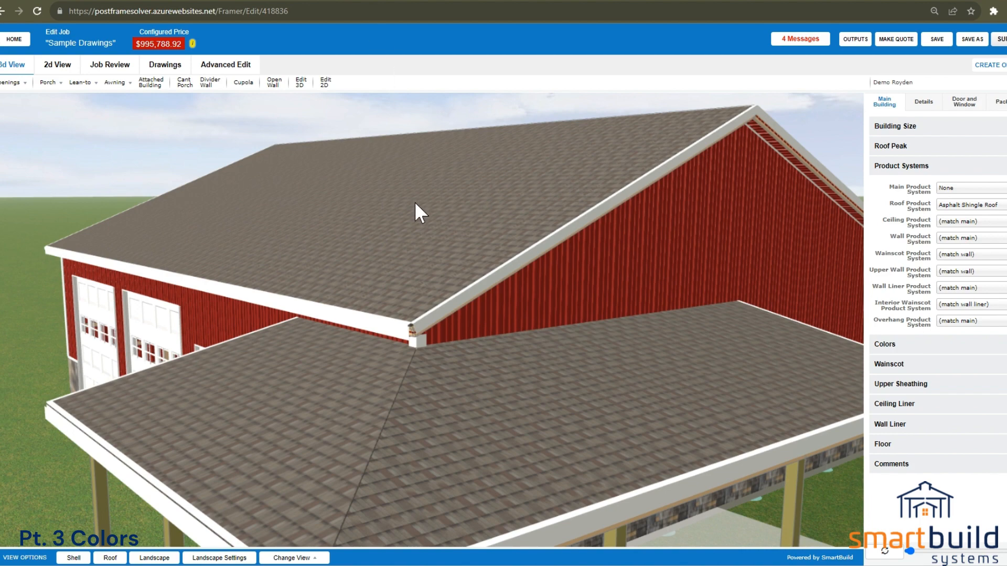
Step: Examine the asphalt shingle roofs of the Sample Drawings building and its porch in 3D from several distances and angles
{"action": "scroll", "coordinate": [425, 262], "scroll_direction": "down", "scroll_amount": 3}
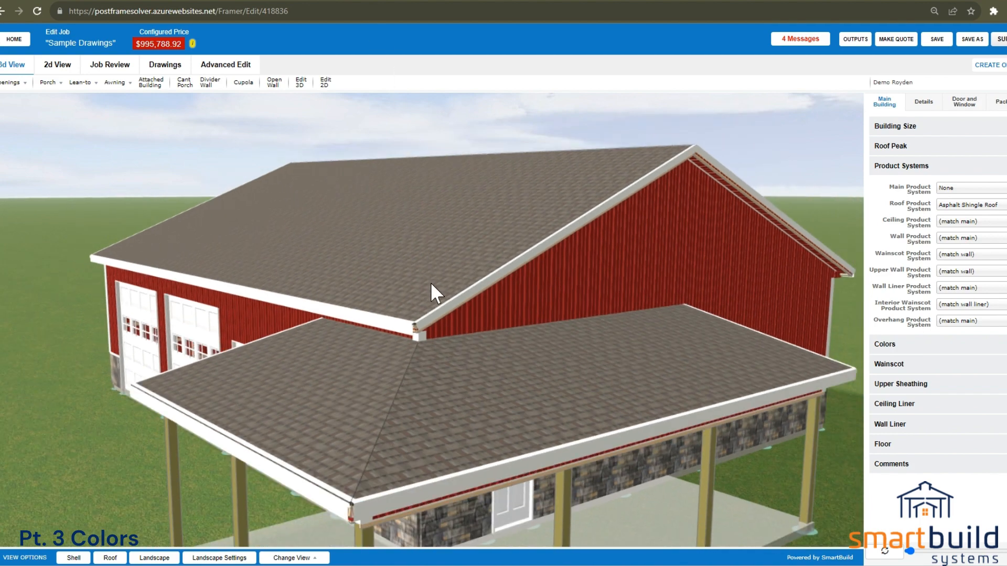
{"action": "left_click_drag", "start_coordinate": [433, 316], "coordinate": [469, 411]}
{"action": "scroll", "coordinate": [515, 304], "scroll_direction": "down", "scroll_amount": 4}
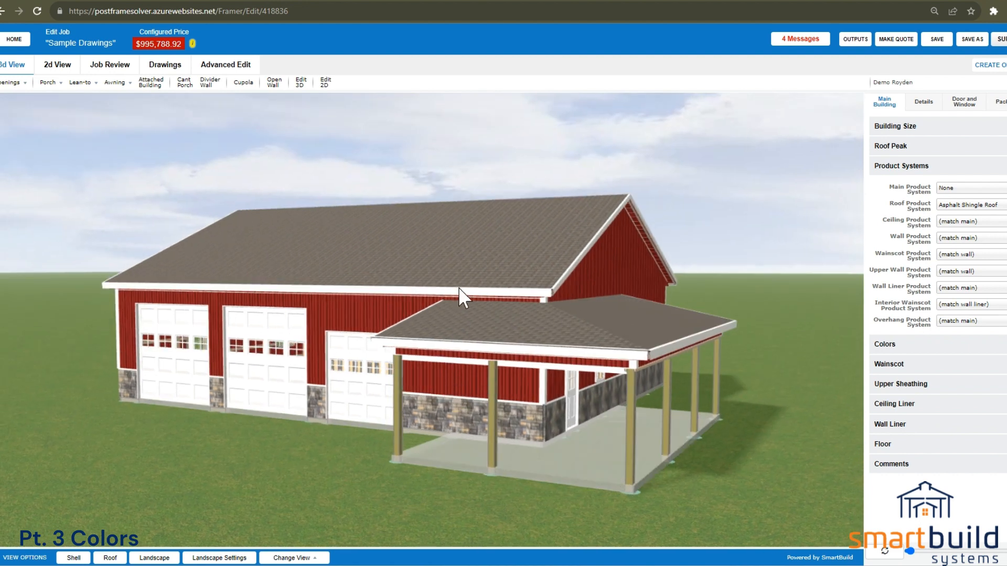
{"action": "left_click_drag", "start_coordinate": [559, 337], "coordinate": [541, 290]}
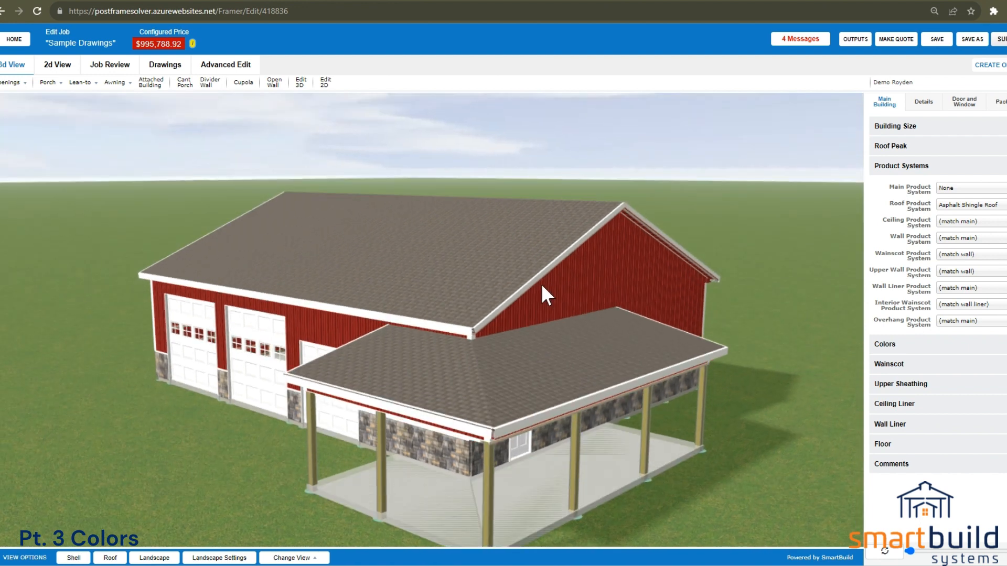